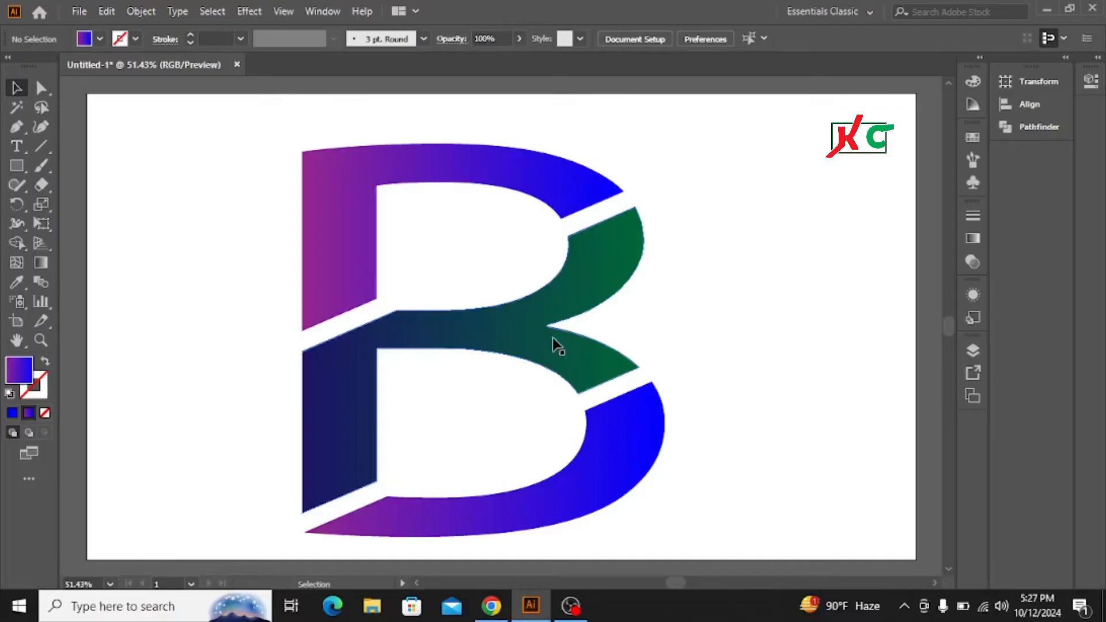
Step: Scale the coloured B logo down to a small size and move it into the artboard's upper-left corner
{"action": "left_click", "coordinate": [538, 328]}
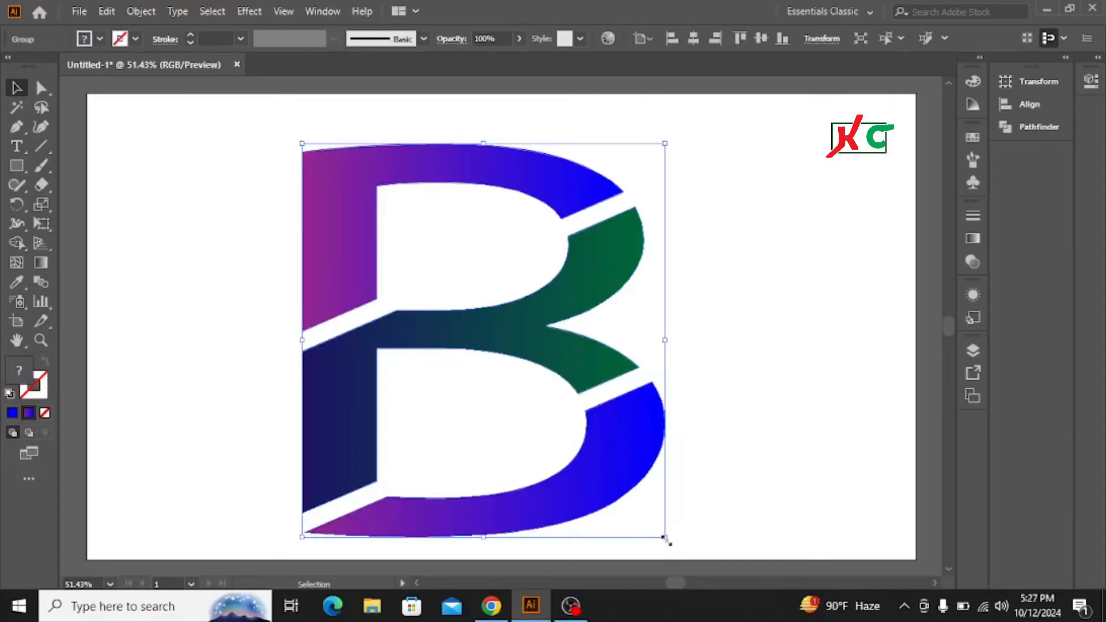
{"action": "left_click_drag", "start_coordinate": [666, 540], "coordinate": [522, 383]}
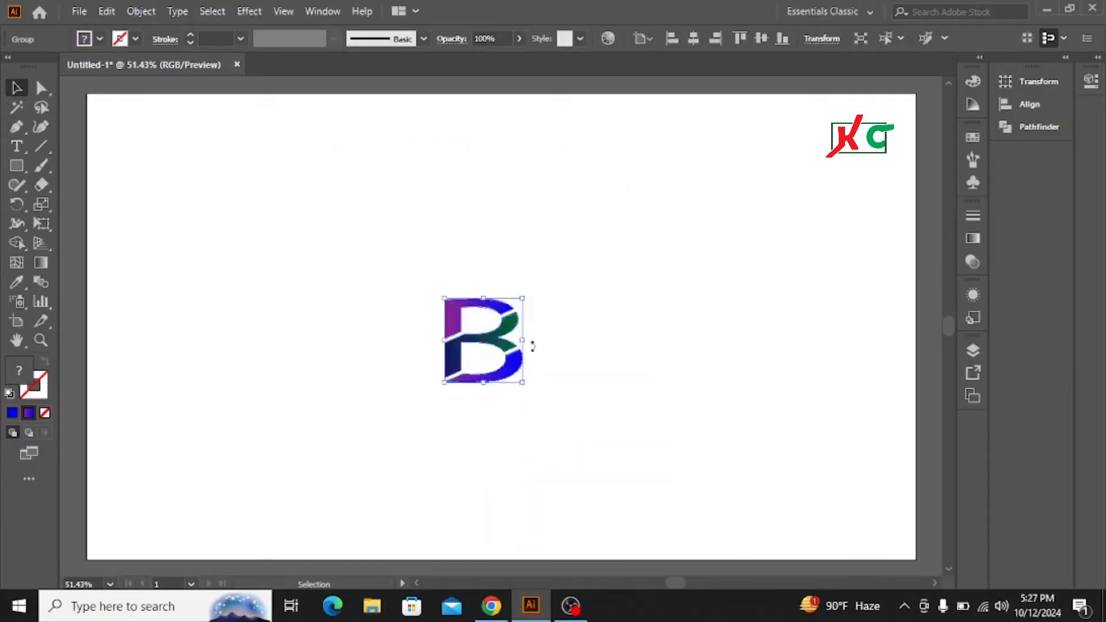
{"action": "key", "text": "ctrl+shift+a"}
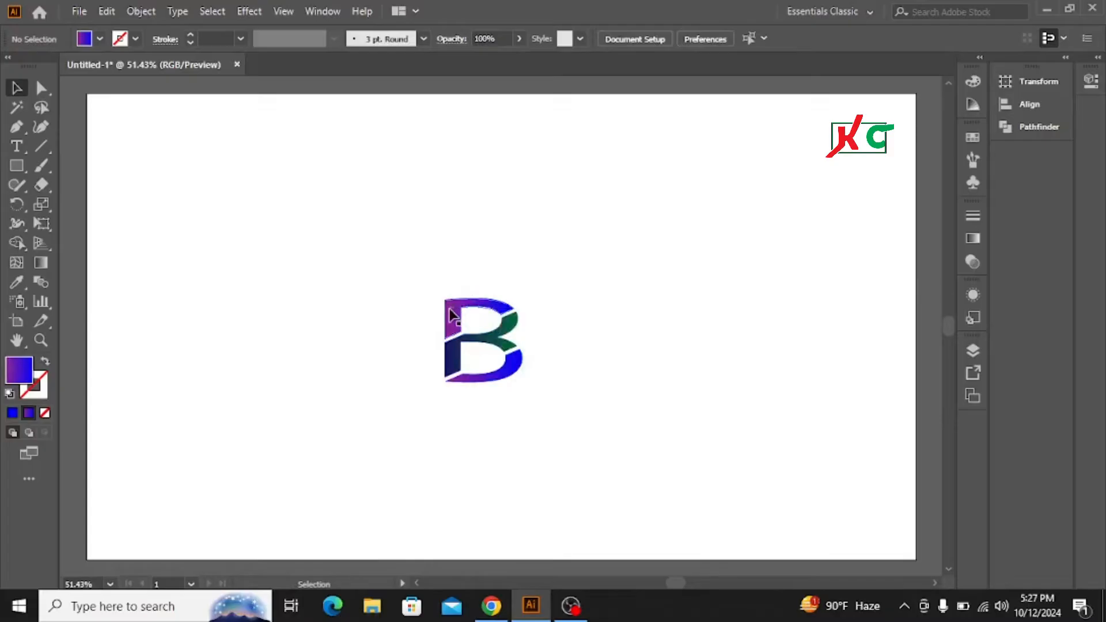
{"action": "left_click_drag", "start_coordinate": [451, 308], "coordinate": [112, 115]}
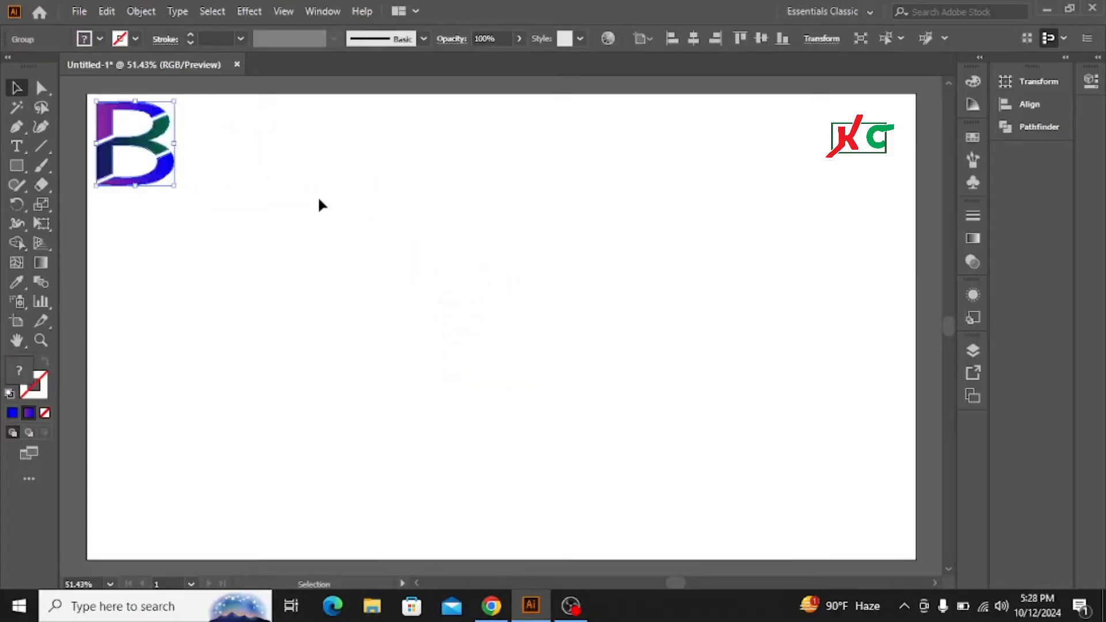
{"action": "left_click", "coordinate": [319, 200]}
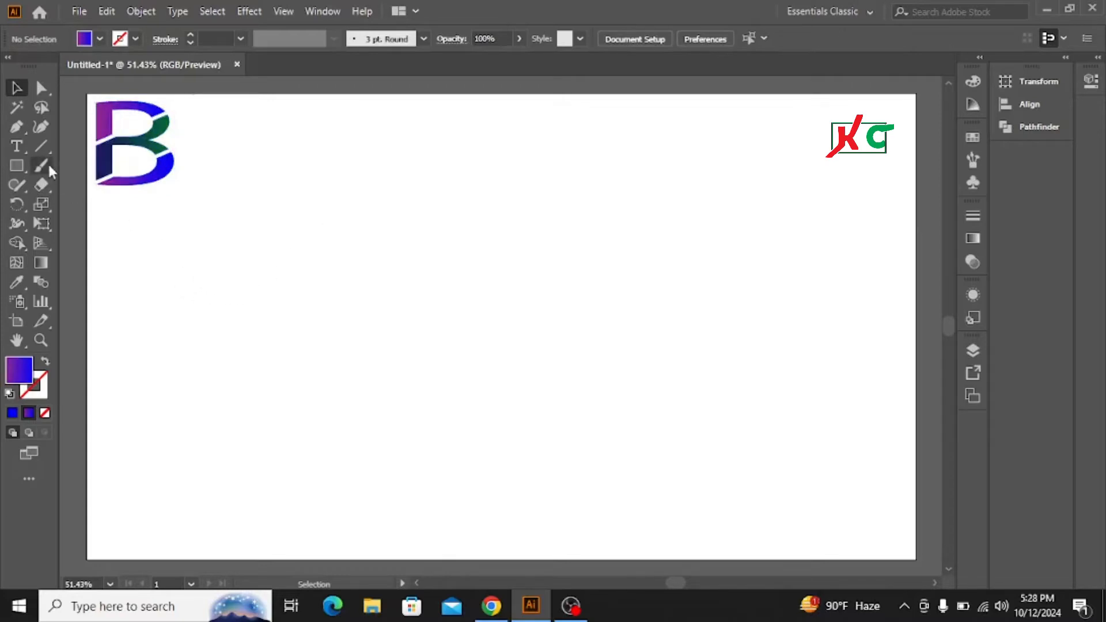
Step: Add a point-text object near the artboard's centre and scale it up to about 61 pt
{"action": "left_click", "coordinate": [18, 147]}
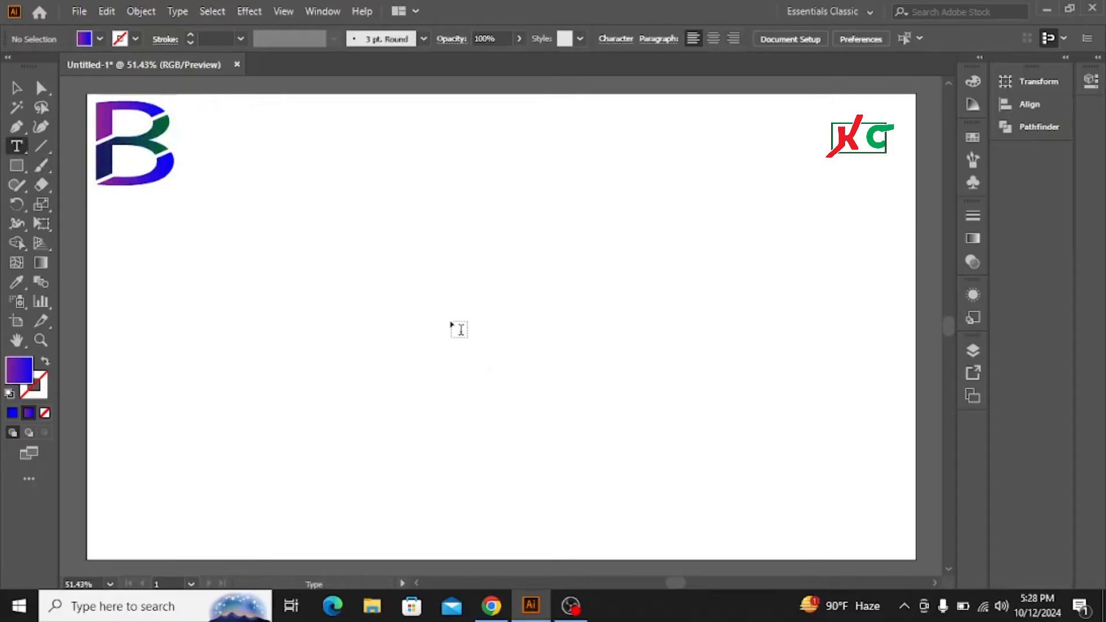
{"action": "left_click", "coordinate": [447, 294]}
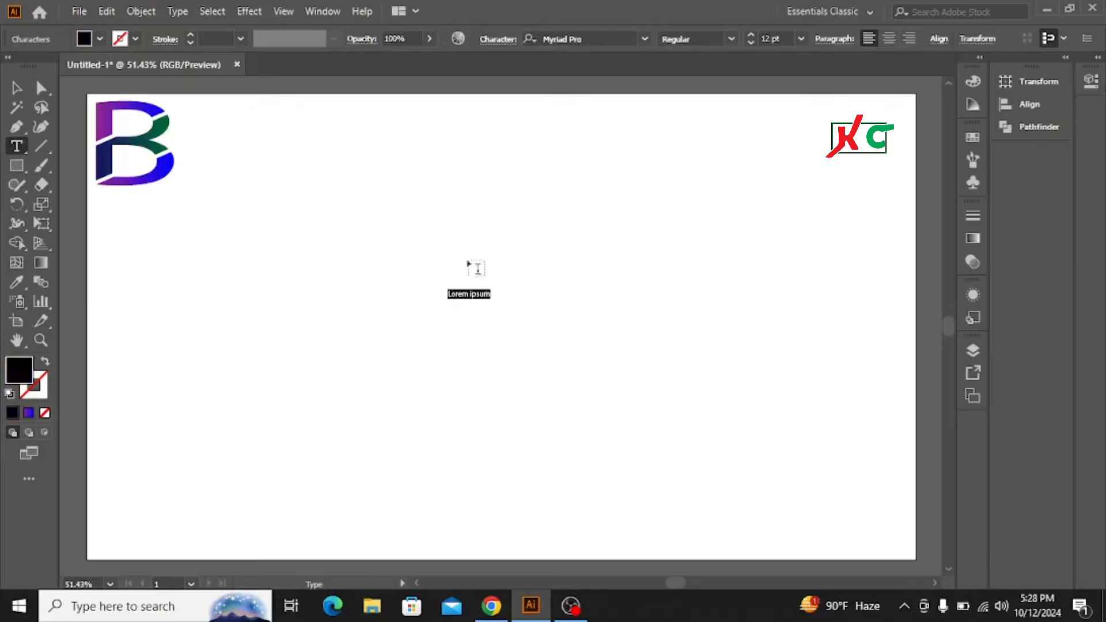
{"action": "left_click", "coordinate": [18, 88]}
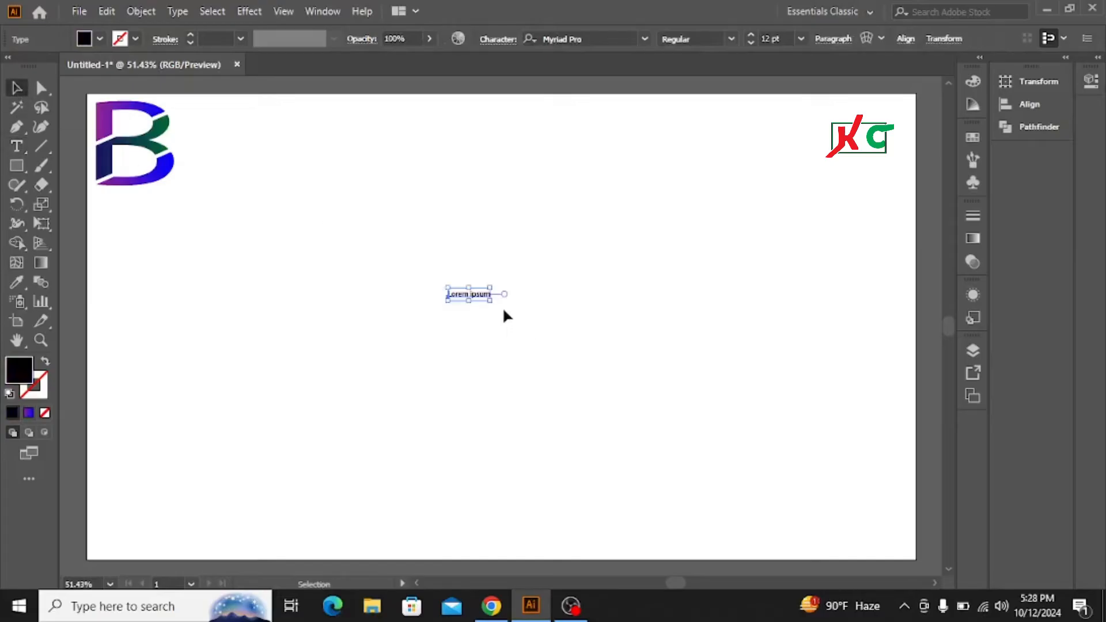
{"action": "left_click_drag", "start_coordinate": [492, 301], "coordinate": [578, 410]}
Step: Replace the placeholder text with the letter B
{"action": "double_click", "coordinate": [541, 308]}
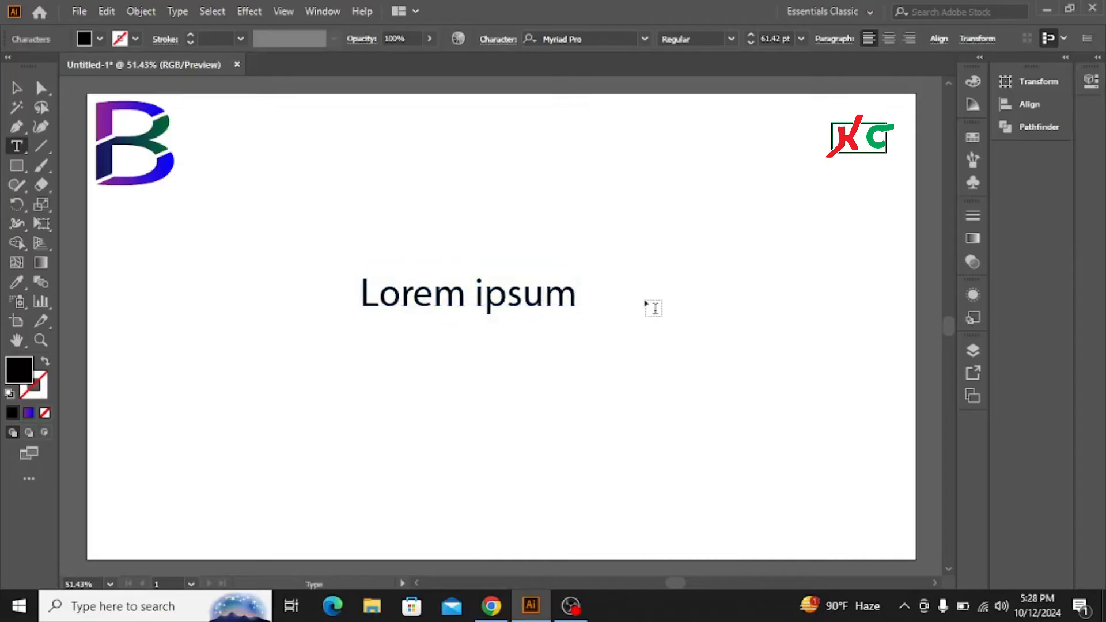
{"action": "key", "text": "End"}
{"action": "key", "text": "BackSpace"}
{"action": "key", "text": "BackSpace"}
{"action": "key", "text": "BackSpace"}
{"action": "key", "text": "BackSpace"}
{"action": "key", "text": "BackSpace"}
{"action": "key", "text": "BackSpace"}
{"action": "key", "text": "BackSpace"}
{"action": "key", "text": "BackSpace"}
{"action": "key", "text": "BackSpace"}
{"action": "key", "text": "BackSpace"}
{"action": "key", "text": "BackSpace"}
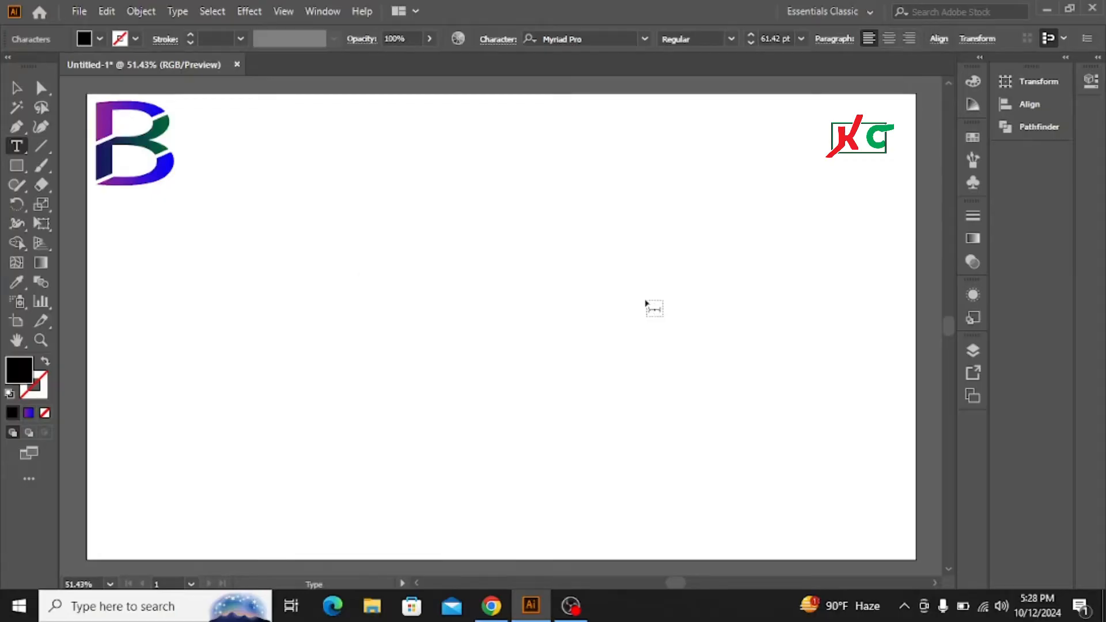
{"action": "type", "text": "B"}
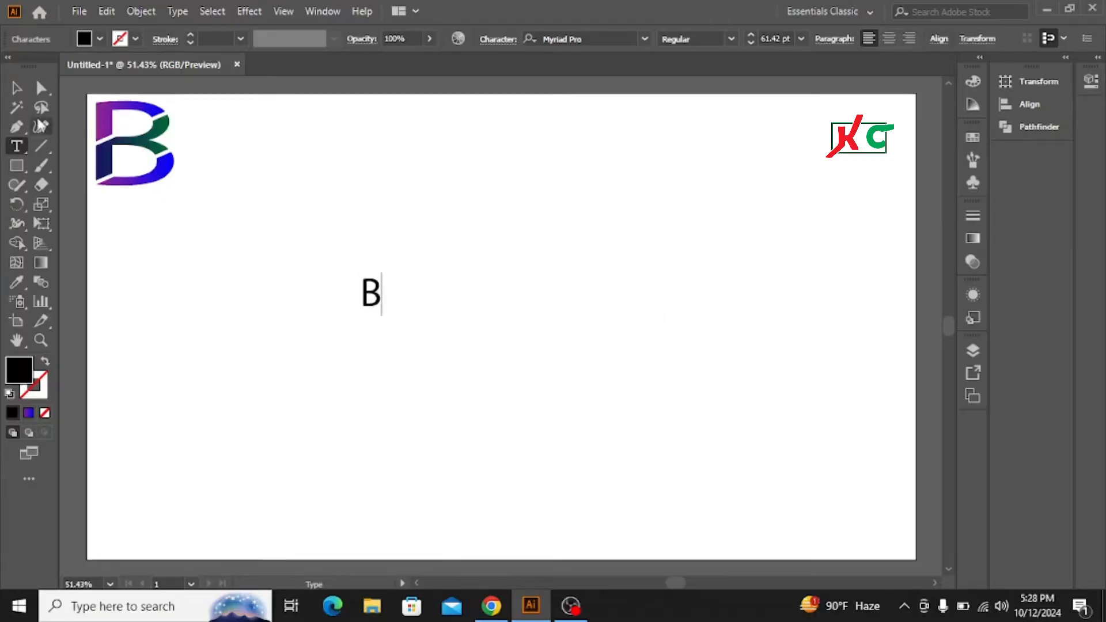
Step: Scale the letter B up to about 391 pt and move it right, near the artboard's centre
{"action": "left_click", "coordinate": [23, 94]}
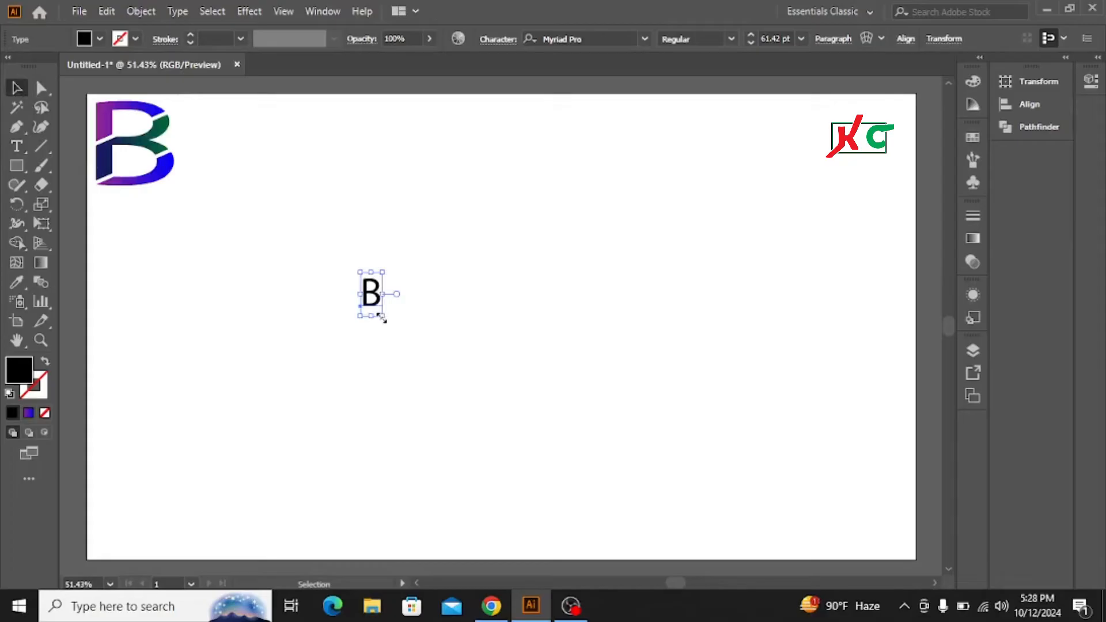
{"action": "left_click_drag", "start_coordinate": [380, 316], "coordinate": [590, 437]}
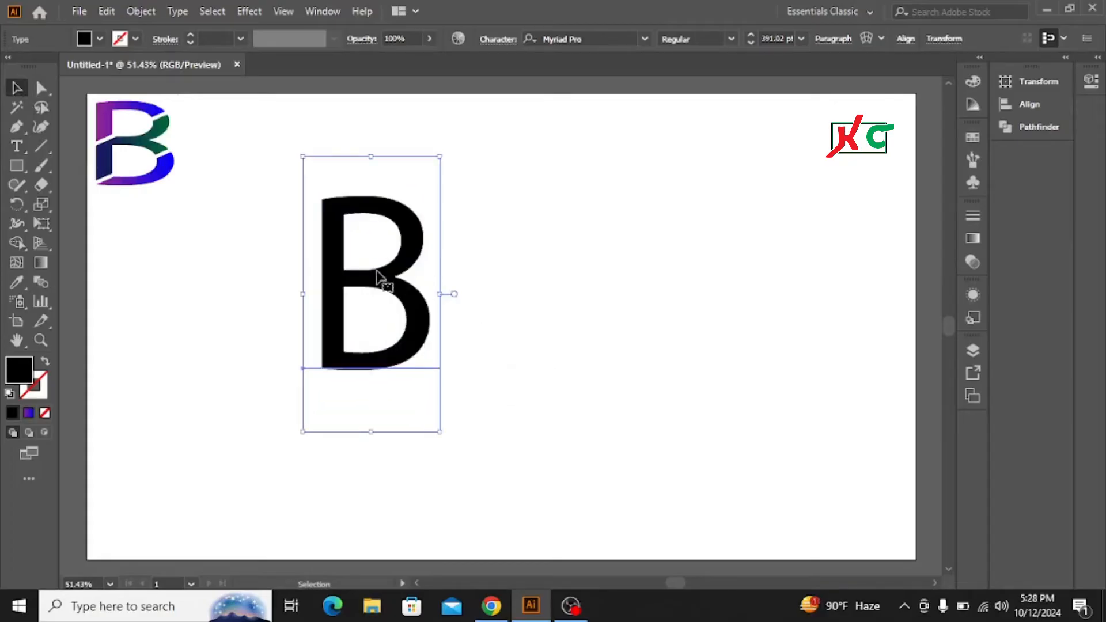
{"action": "left_click_drag", "start_coordinate": [385, 275], "coordinate": [563, 297]}
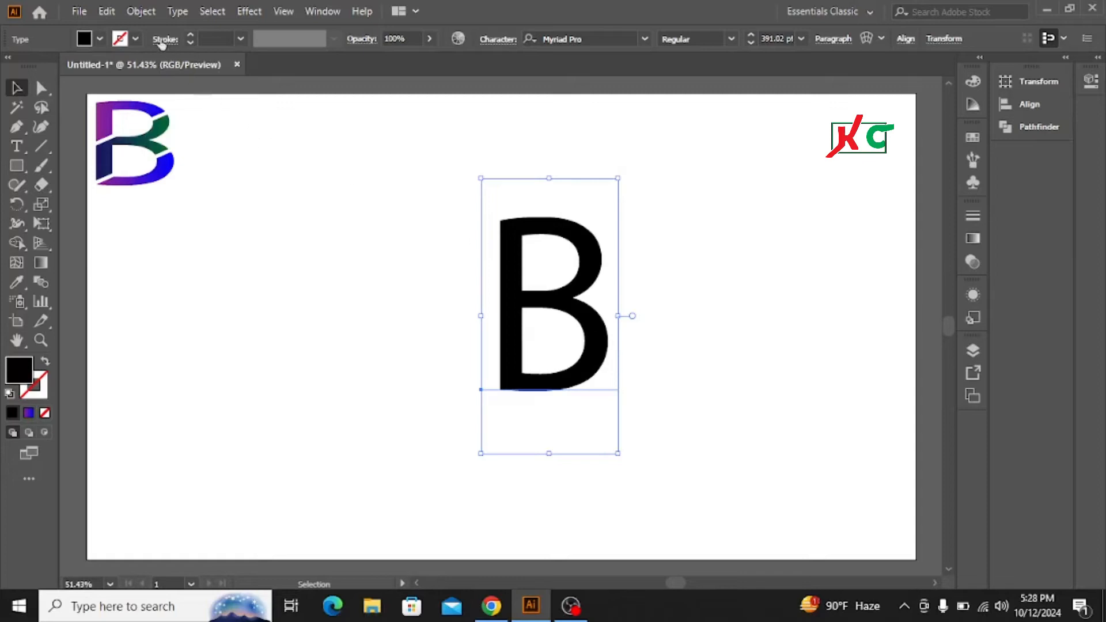
Step: Expand the letter B into outlines with Object and Fill included
{"action": "left_click", "coordinate": [142, 10]}
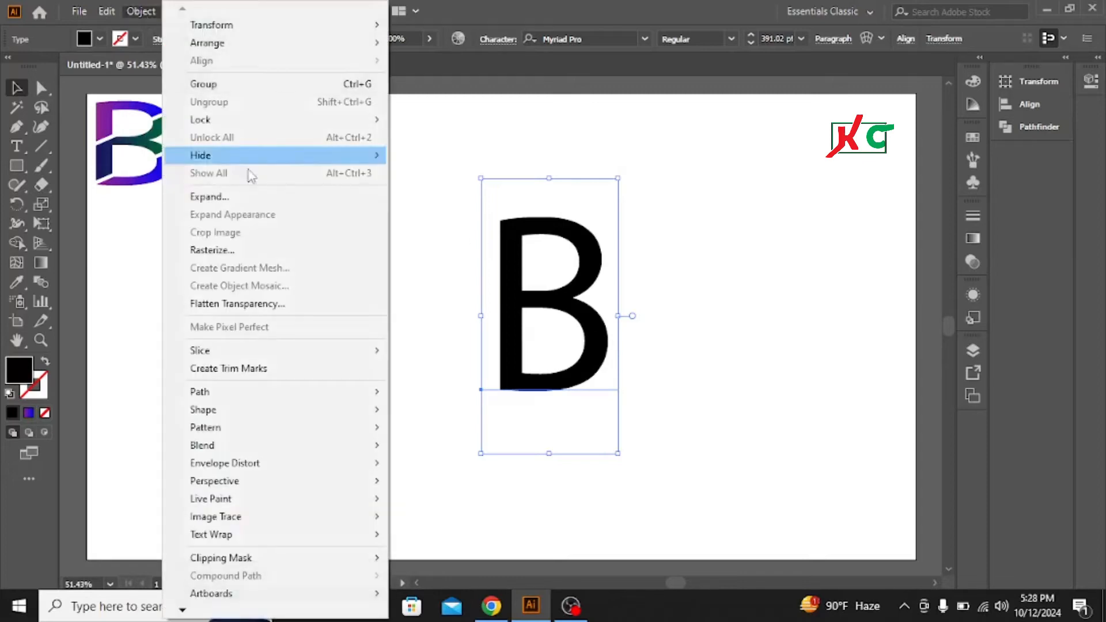
{"action": "left_click", "coordinate": [232, 198]}
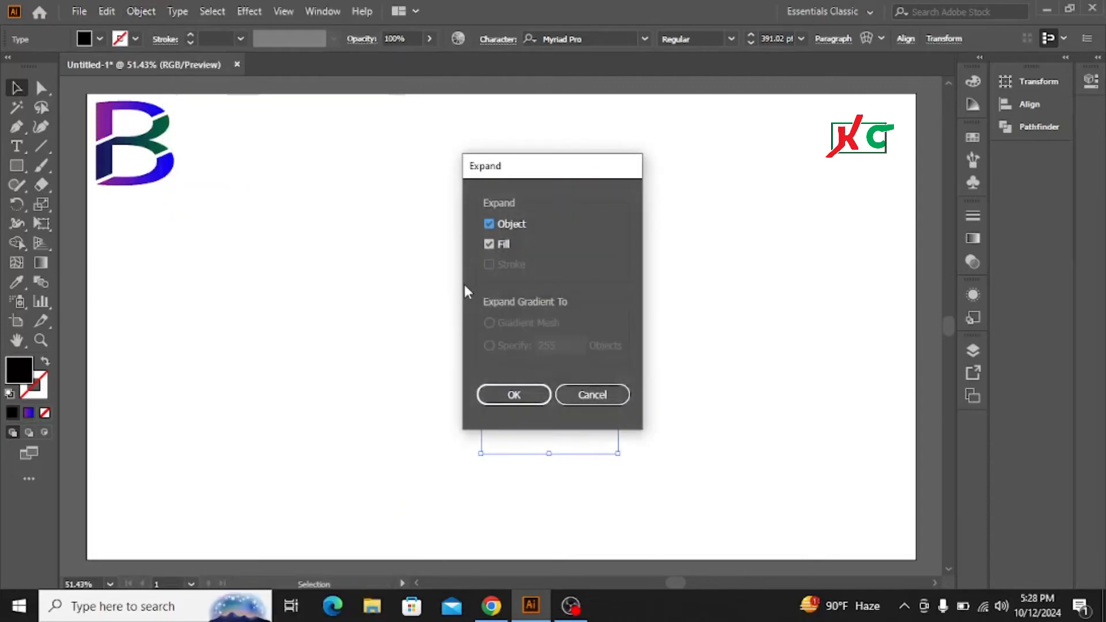
{"action": "key", "text": "Return"}
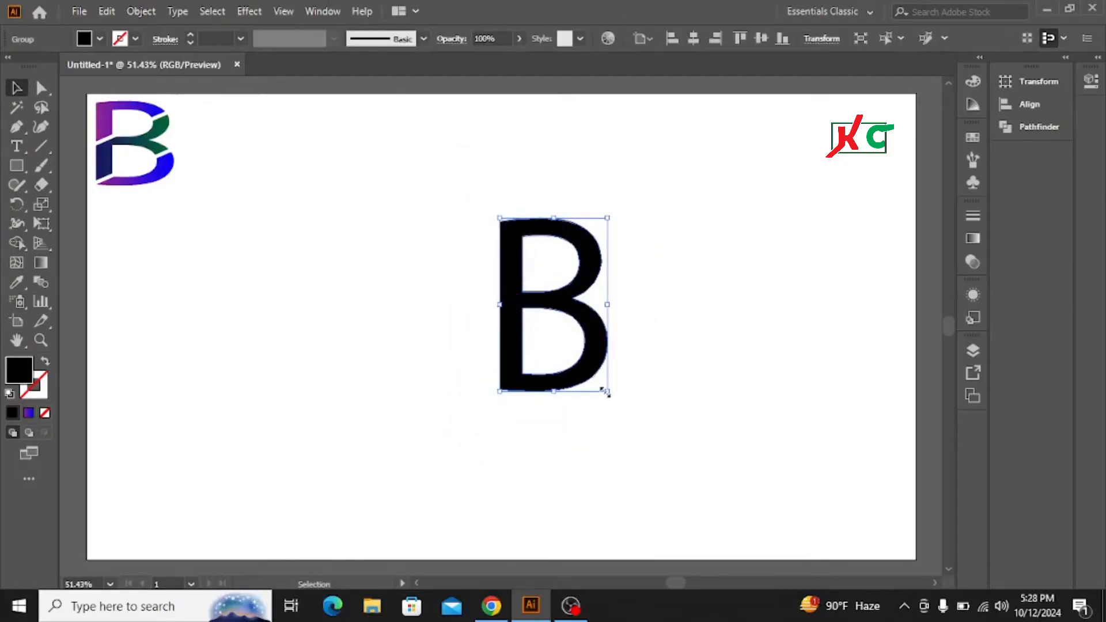
Step: Enlarge the outlined B to fill most of the artboard's height and centre it on the artboard
{"action": "left_click_drag", "start_coordinate": [605, 391], "coordinate": [743, 481]}
{"action": "left_click_drag", "start_coordinate": [572, 301], "coordinate": [515, 312]}
{"action": "left_click", "coordinate": [714, 237]}
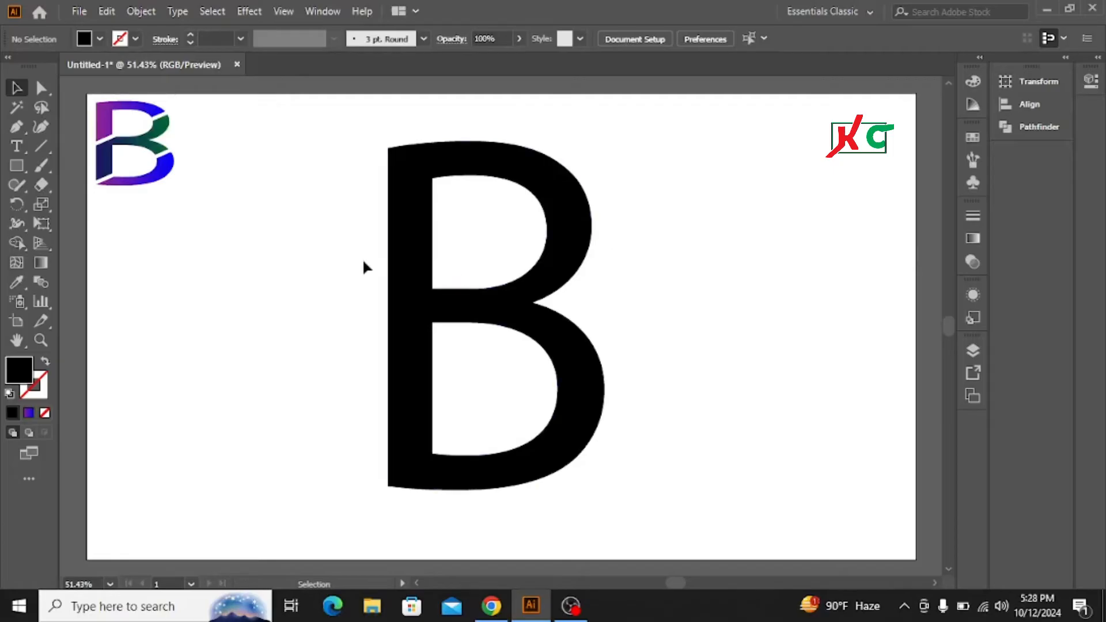
Step: Draw a thin rectangle across the B's upper half and rotate it into a diagonal bar rising to the right
{"action": "left_click", "coordinate": [16, 164]}
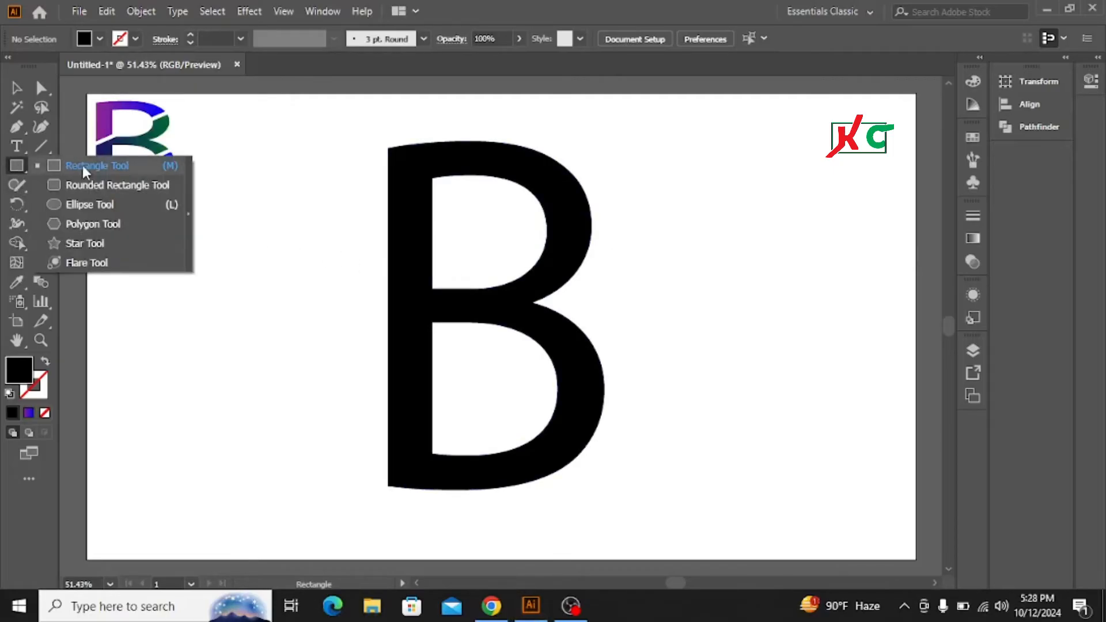
{"action": "left_click", "coordinate": [121, 166]}
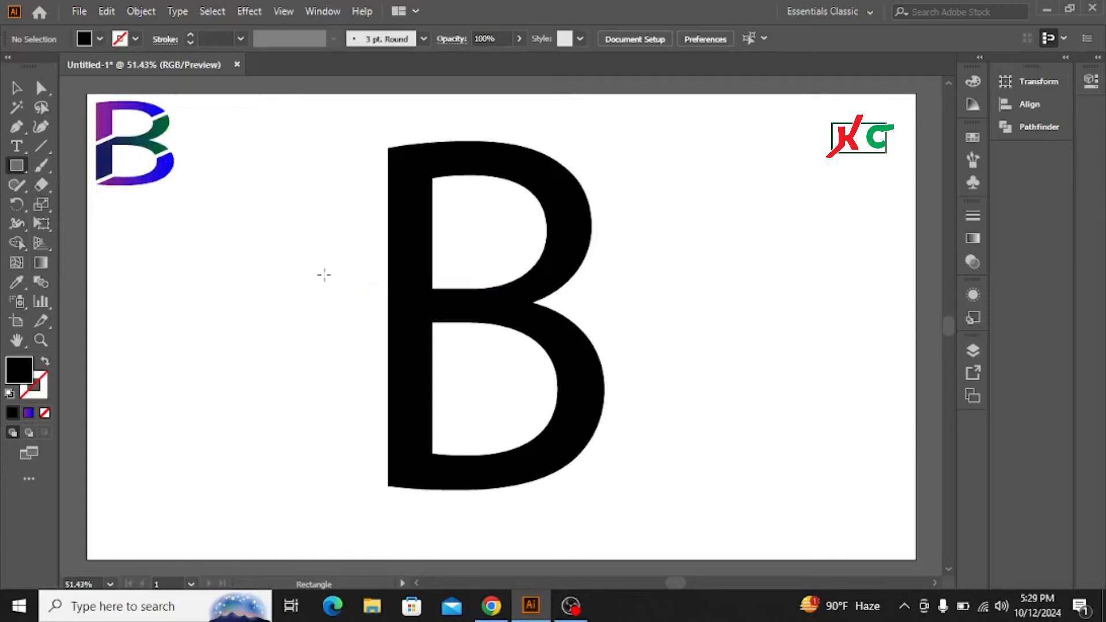
{"action": "mouse_move", "coordinate": [324, 275]}
{"action": "left_mouse_down"}
{"action": "mouse_move", "coordinate": [570, 244]}
{"action": "mouse_move", "coordinate": [677, 264]}
{"action": "left_mouse_up"}
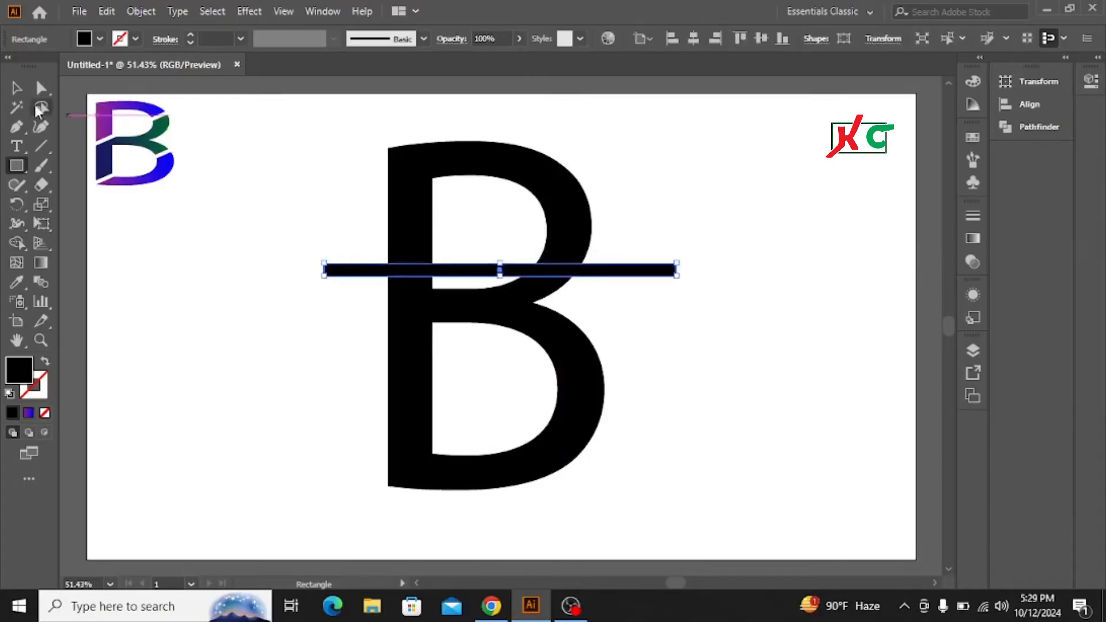
{"action": "left_click", "coordinate": [23, 92]}
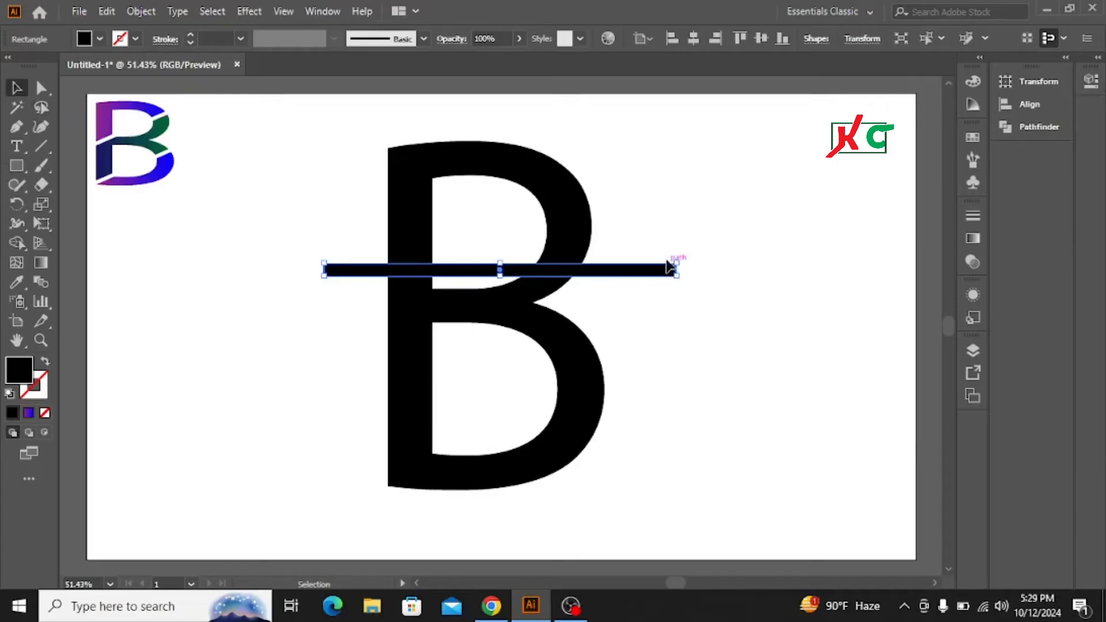
{"action": "left_click_drag", "start_coordinate": [677, 258], "coordinate": [663, 206]}
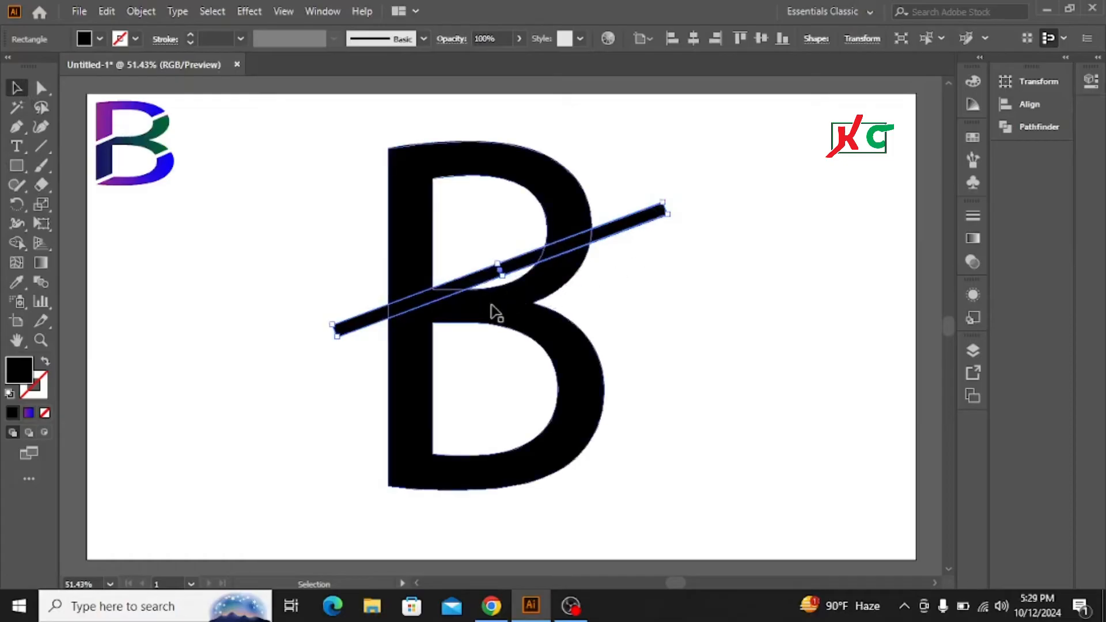
Step: Nudge the diagonal bar slightly upward and place a duplicate of it across the B's lower bowl
{"action": "key", "text": "Up"}
{"action": "key", "text": "Up"}
{"action": "key", "text": "Up"}
{"action": "key", "text": "Up"}
{"action": "key", "text": "Up"}
{"action": "key", "text": "Up"}
{"action": "key", "text": "Up"}
{"action": "key", "text": "Up"}
{"action": "key", "text": "Up"}
{"action": "key", "text": "Up"}
{"action": "key", "text": "Up"}
{"action": "key", "text": "Up"}
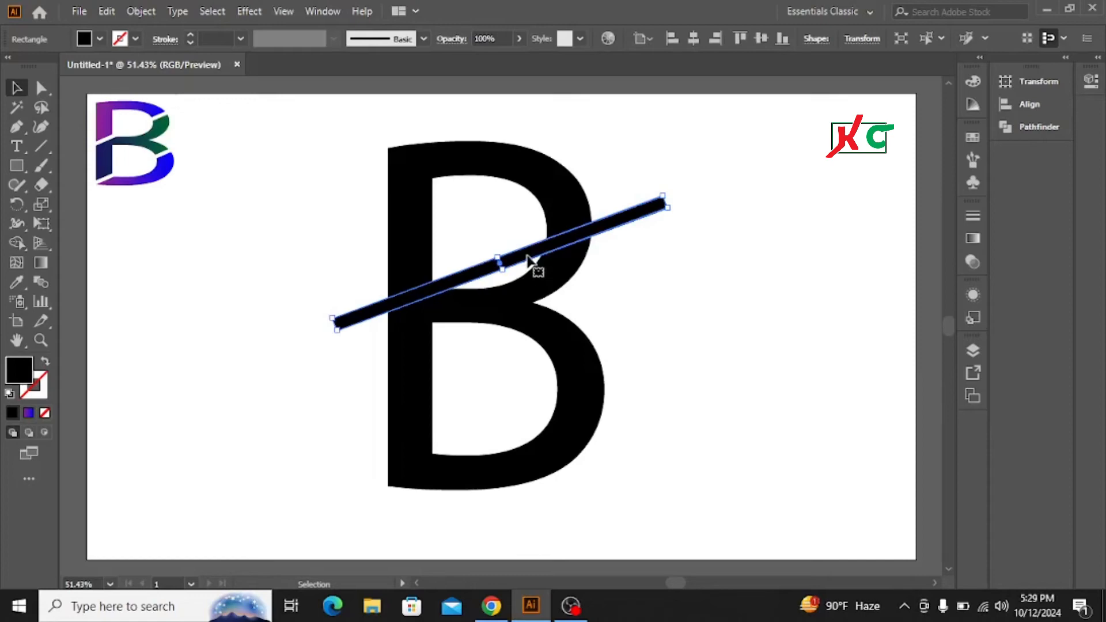
{"action": "key", "text": "alt"}
{"action": "left_click_drag", "start_coordinate": [532, 260], "coordinate": [546, 421]}
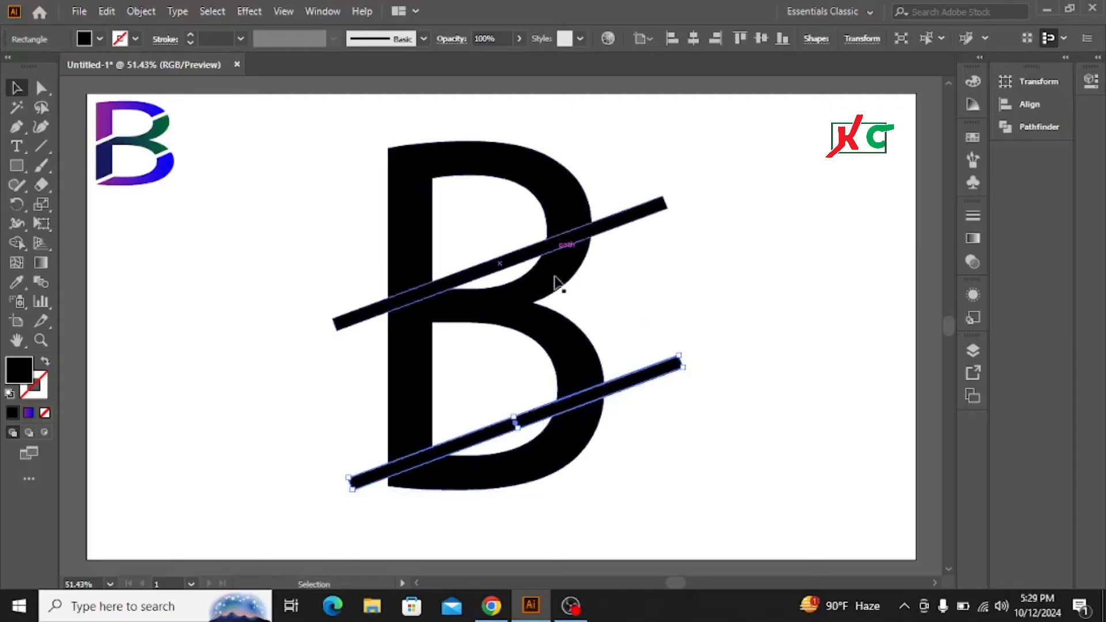
Step: Cut both diagonal bars out of the B with the Pathfinder's Minus Front operation
{"action": "left_click", "coordinate": [575, 443]}
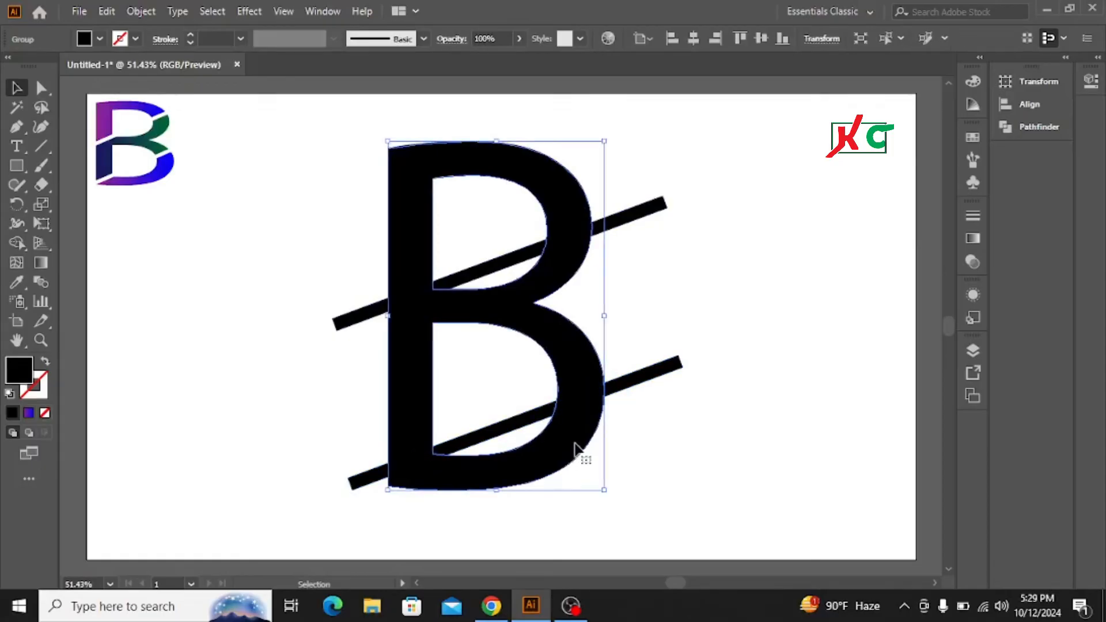
{"action": "left_click", "coordinate": [634, 381], "text": "shift"}
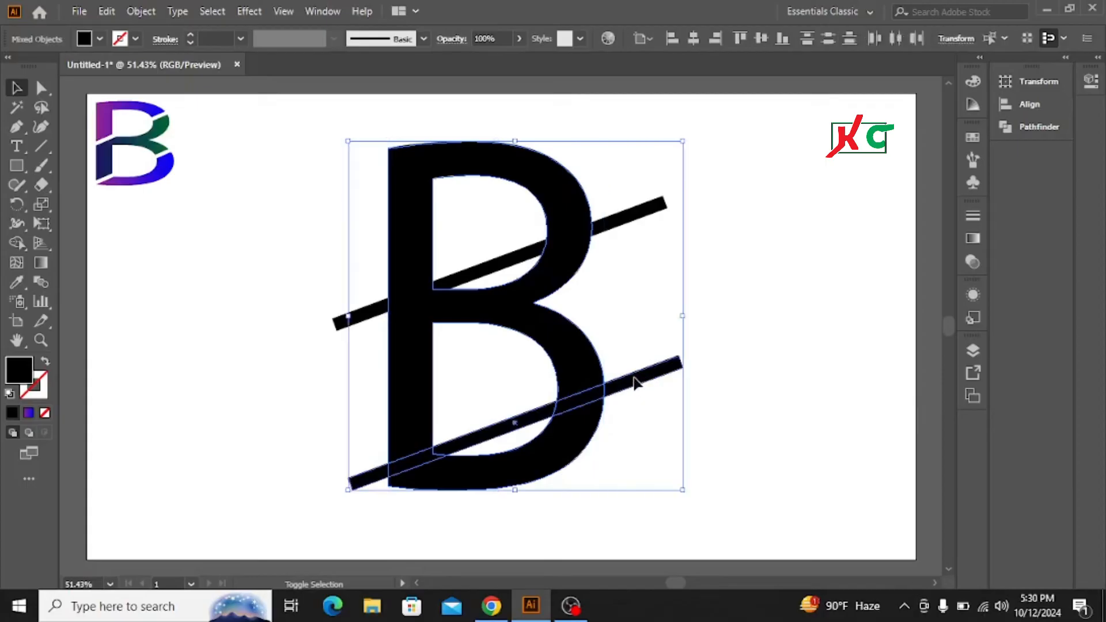
{"action": "left_click", "coordinate": [623, 224], "text": "shift"}
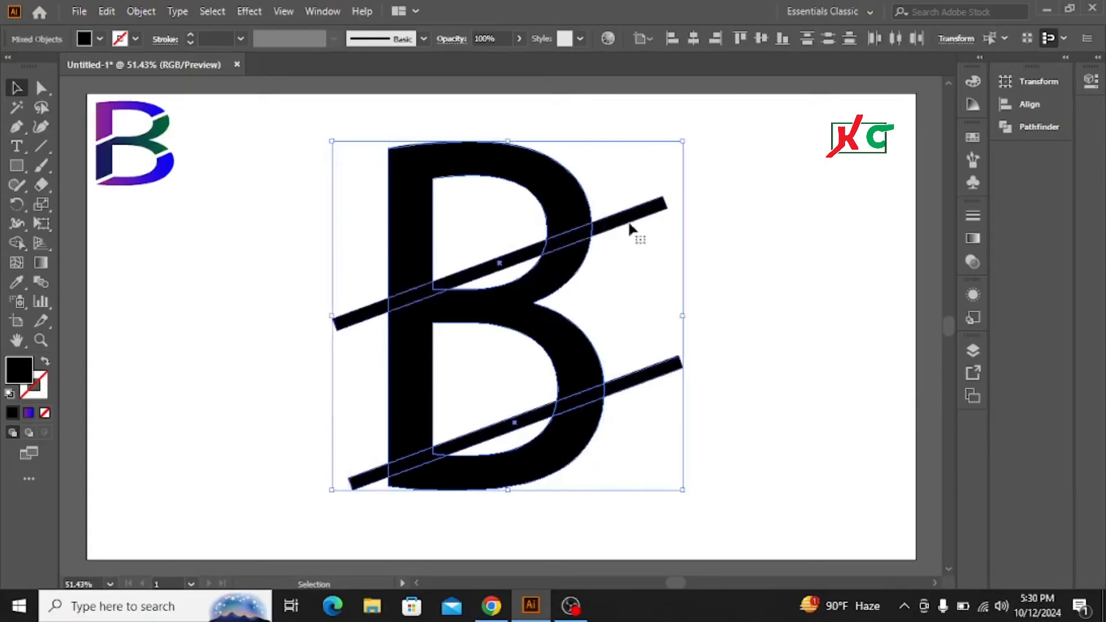
{"action": "left_click", "coordinate": [1039, 128]}
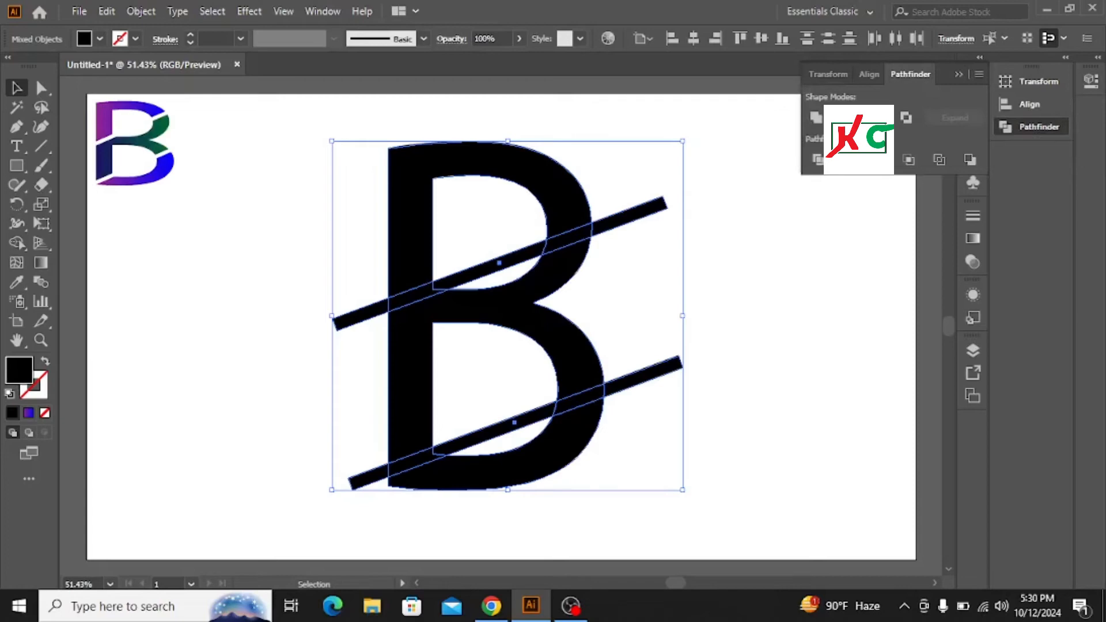
{"action": "left_click", "coordinate": [844, 117]}
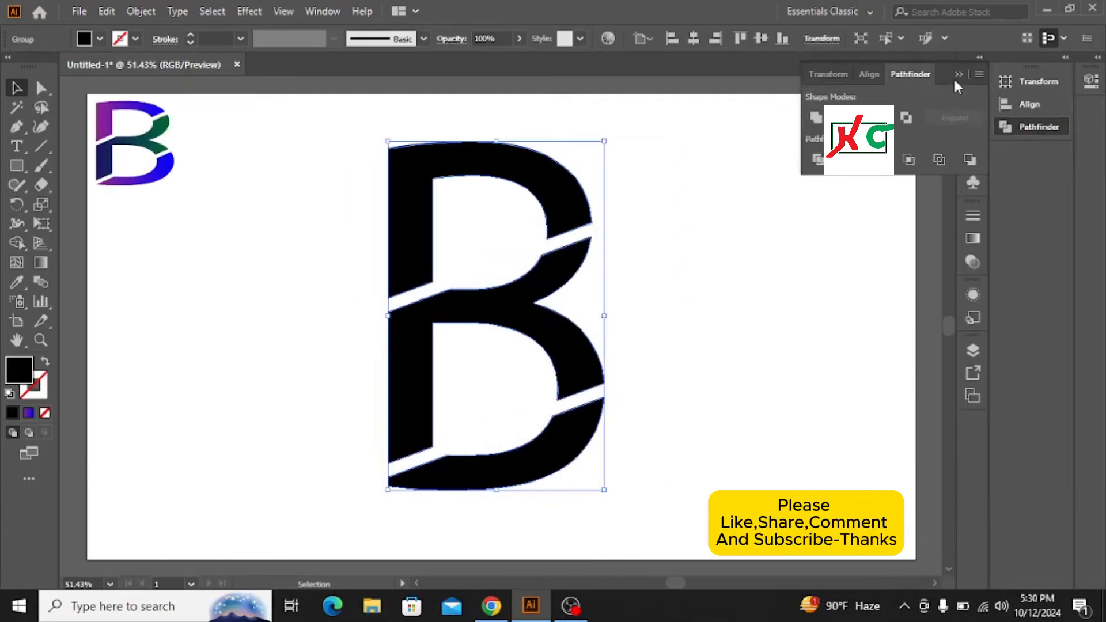
{"action": "left_click", "coordinate": [954, 74]}
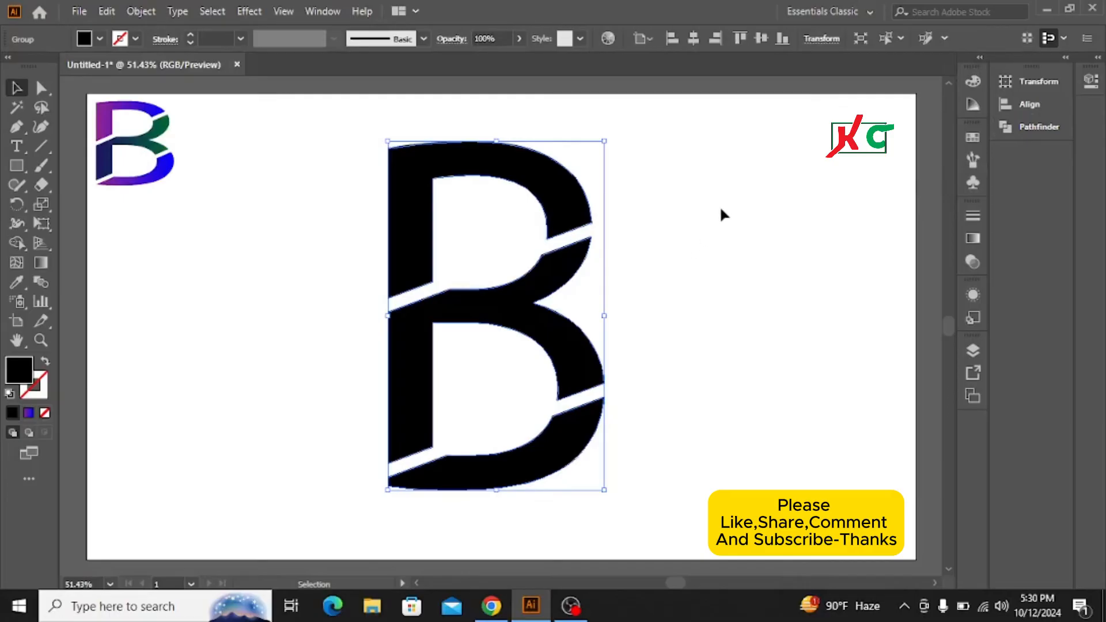
Step: Ungroup the sliced B into separate pieces and clear the selection
{"action": "right_click", "coordinate": [564, 199]}
{"action": "left_click", "coordinate": [624, 336]}
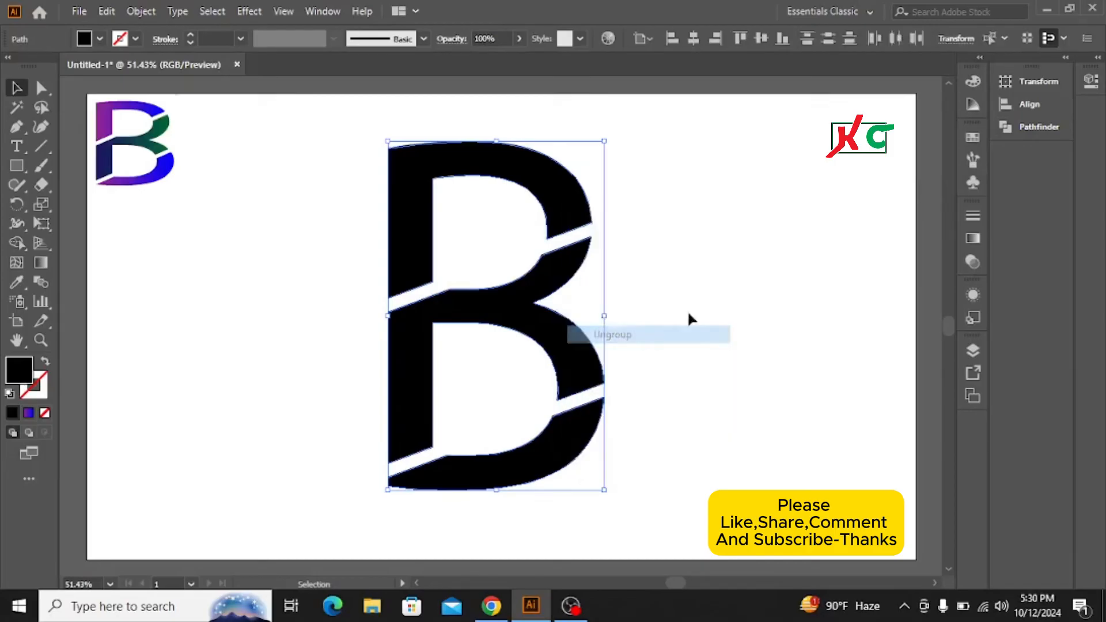
{"action": "left_click", "coordinate": [753, 260]}
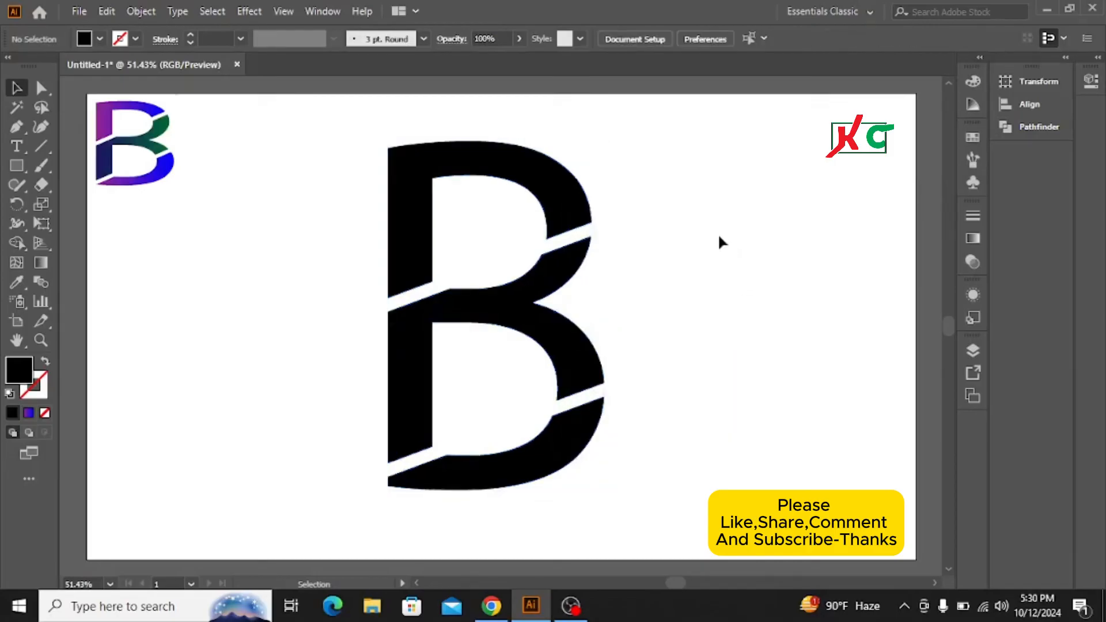
{"action": "left_click", "coordinate": [553, 180]}
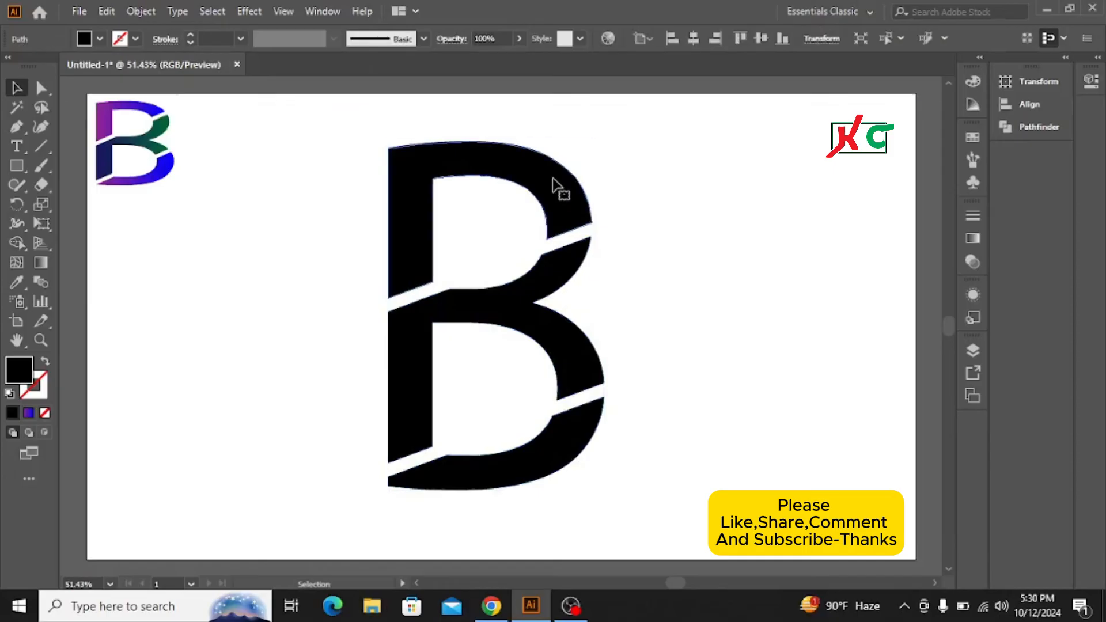
{"action": "double_click", "coordinate": [553, 182]}
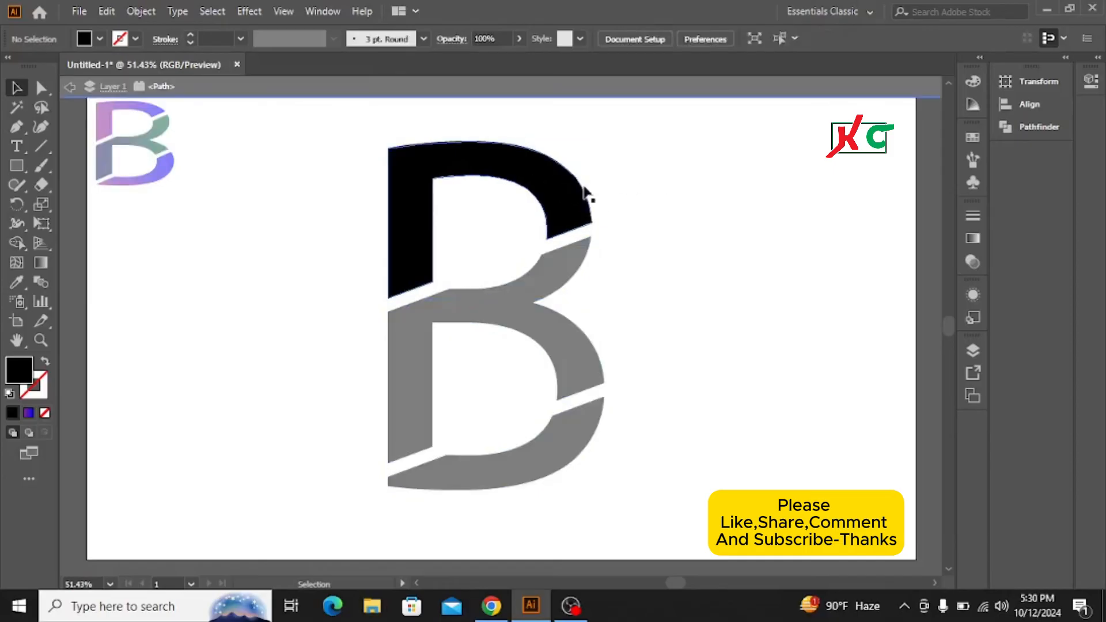
{"action": "double_click", "coordinate": [679, 201]}
Step: Fill the large B's upper piece with the purple-to-blue gradient sampled from the small reference B, and clear the selection
{"action": "left_click", "coordinate": [550, 198]}
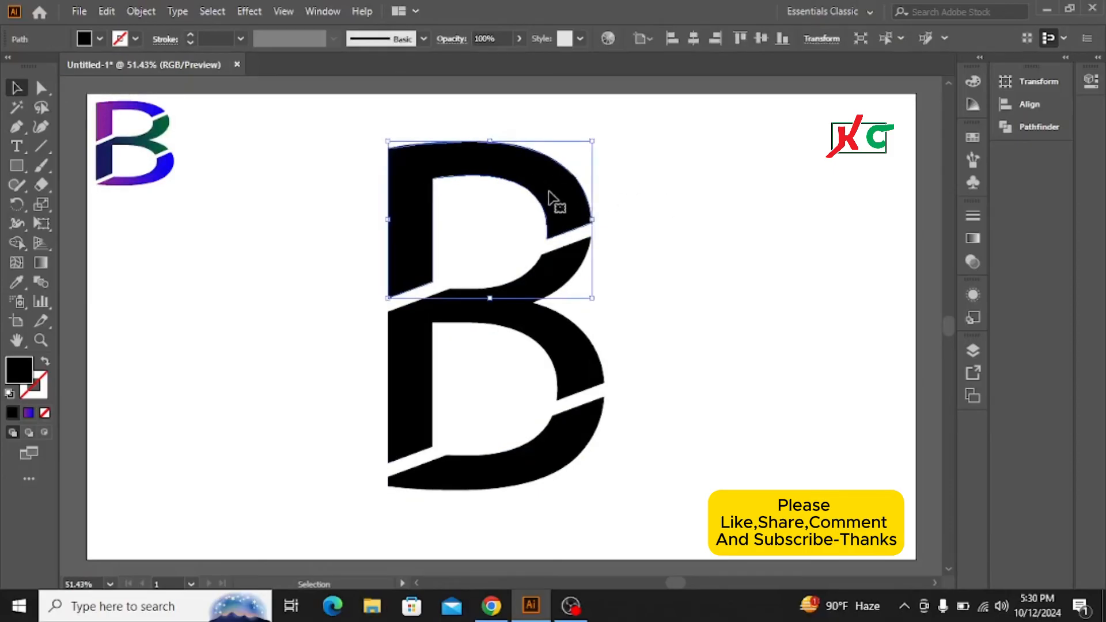
{"action": "left_click", "coordinate": [16, 282]}
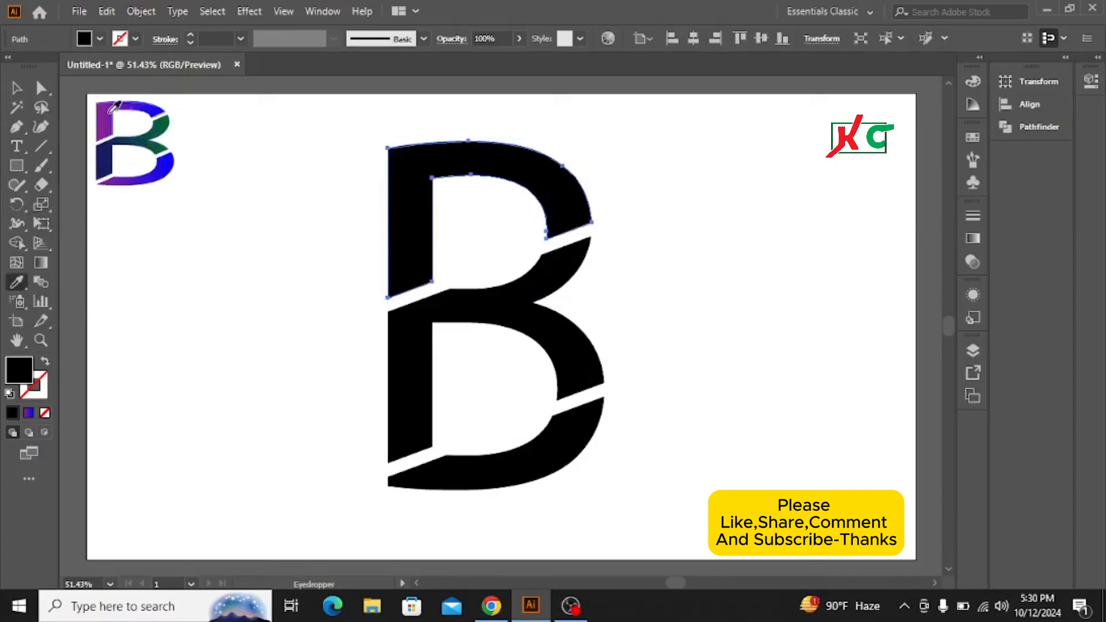
{"action": "left_click", "coordinate": [111, 119]}
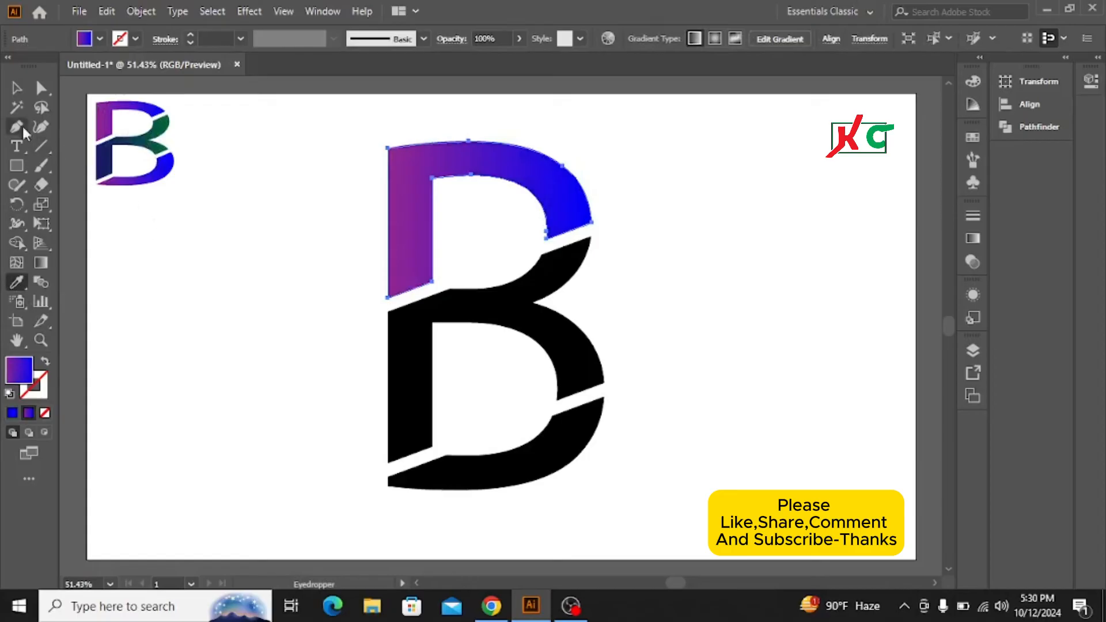
{"action": "left_click", "coordinate": [16, 88]}
{"action": "left_click", "coordinate": [260, 326]}
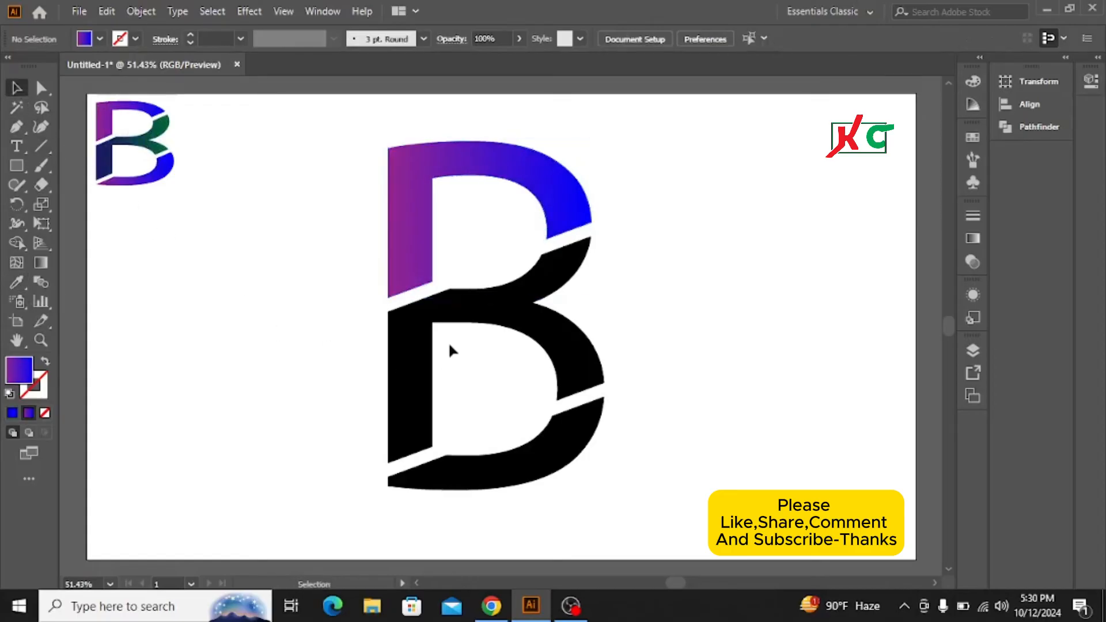
Step: Fill the large B's middle piece with the navy-to-green gradient sampled from the reference B's middle piece, and deselect it
{"action": "left_click", "coordinate": [427, 349]}
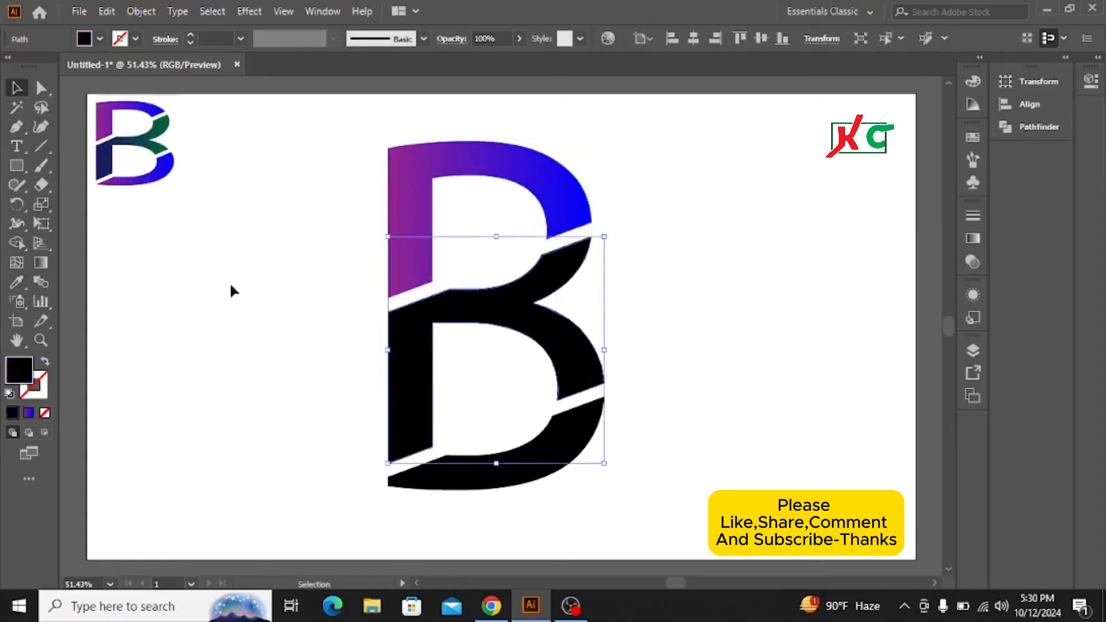
{"action": "left_click", "coordinate": [25, 281]}
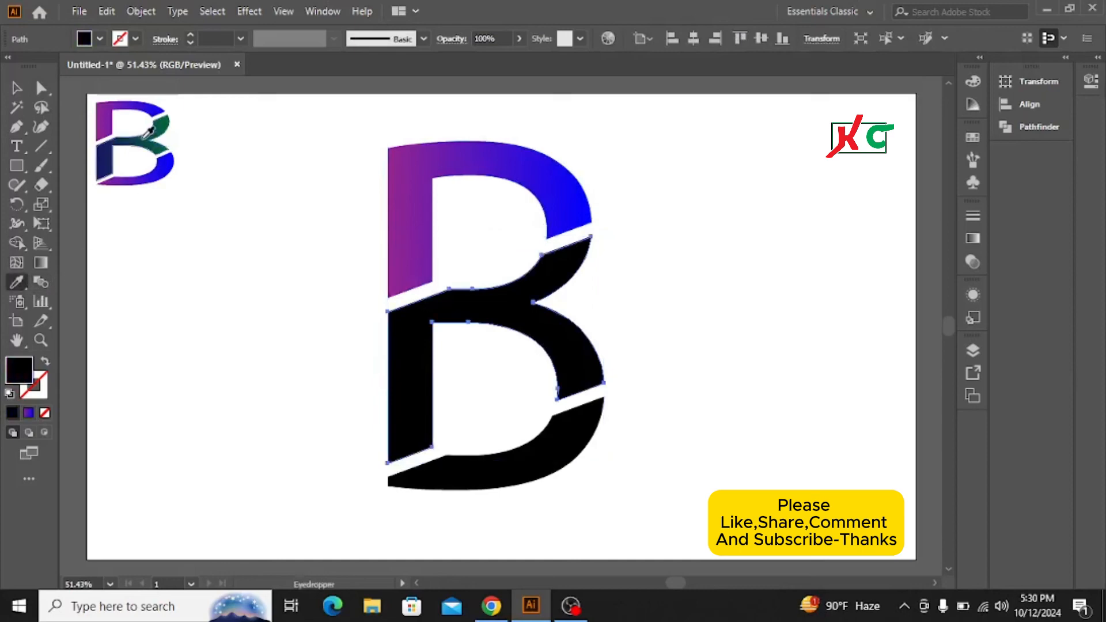
{"action": "left_click", "coordinate": [162, 129]}
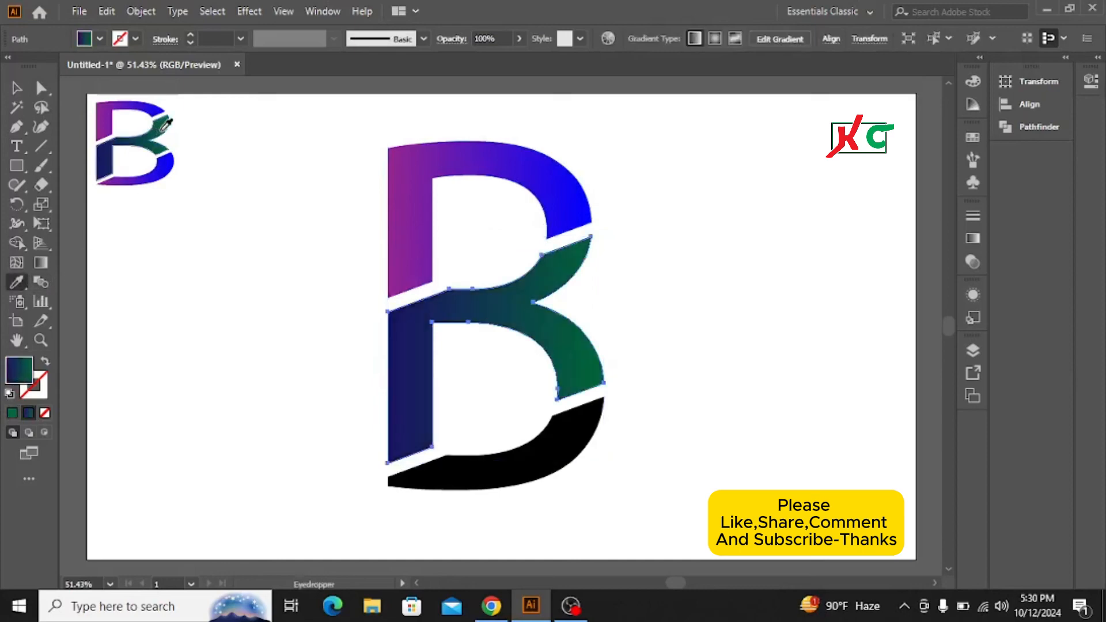
{"action": "left_click", "coordinate": [16, 88]}
{"action": "left_click", "coordinate": [244, 377]}
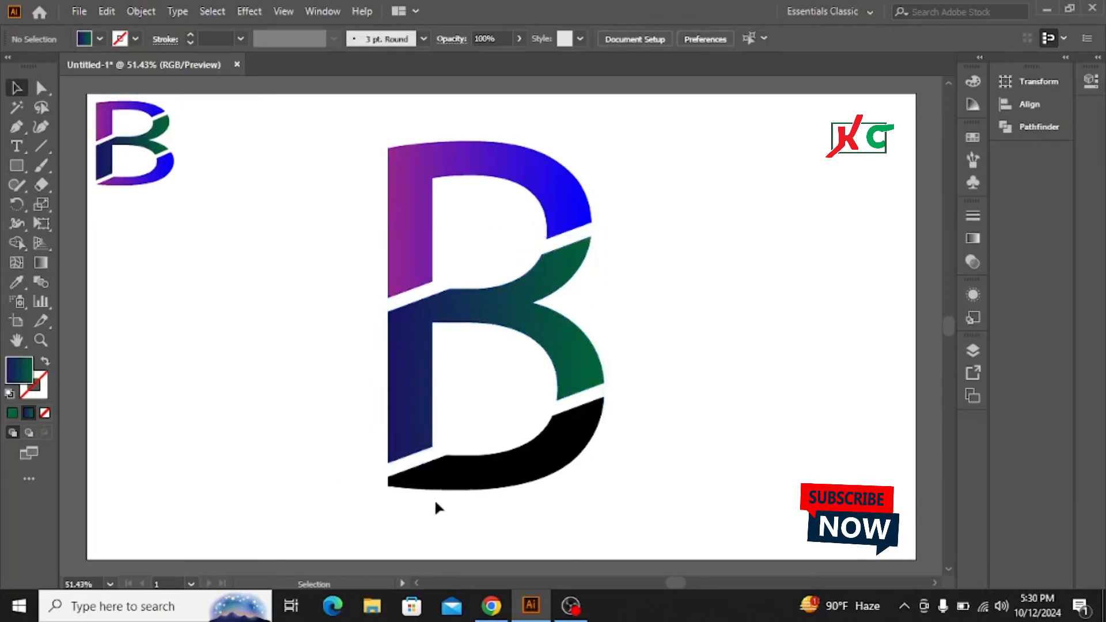
Step: Fill the large B's bottom piece with the purple-to-blue gradient sampled from the reference B's lower bowl, and deselect it
{"action": "left_click", "coordinate": [482, 478]}
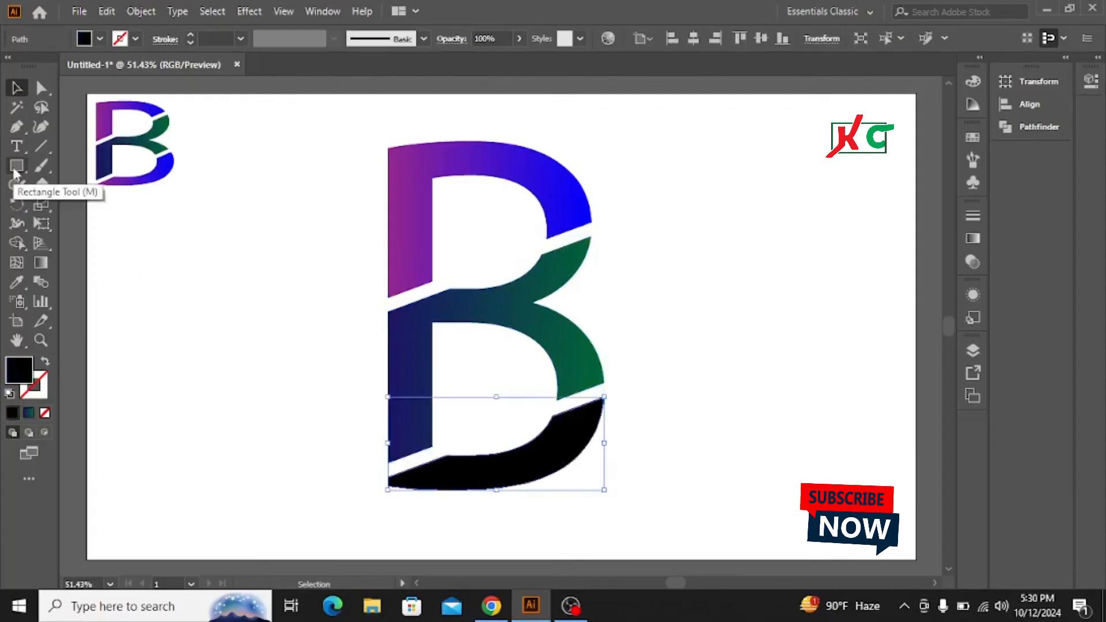
{"action": "left_click", "coordinate": [15, 283]}
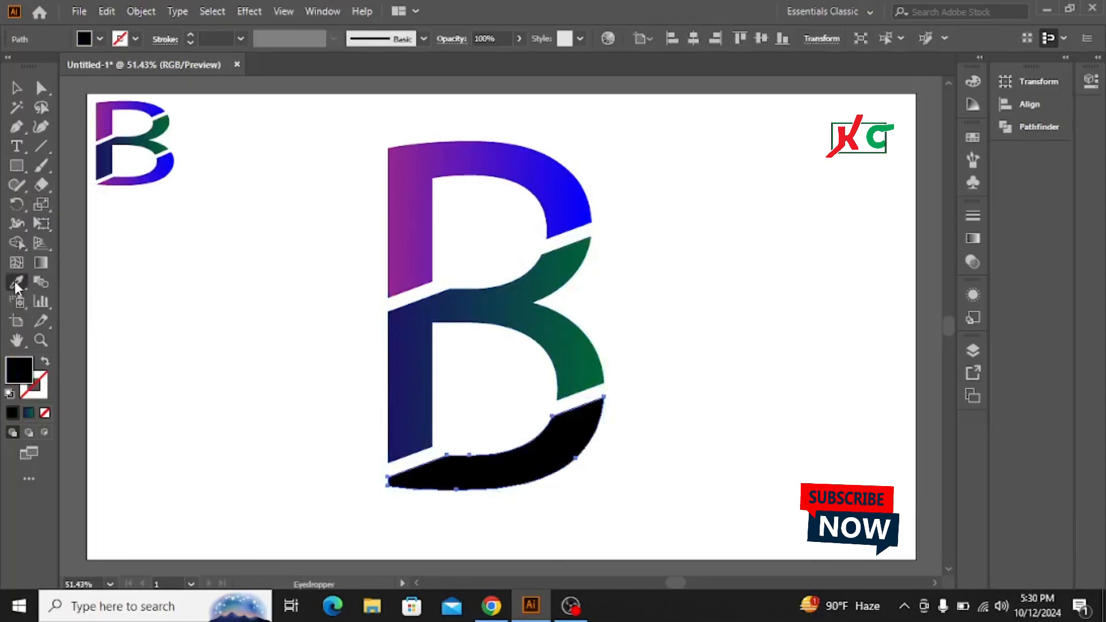
{"action": "left_click", "coordinate": [168, 165]}
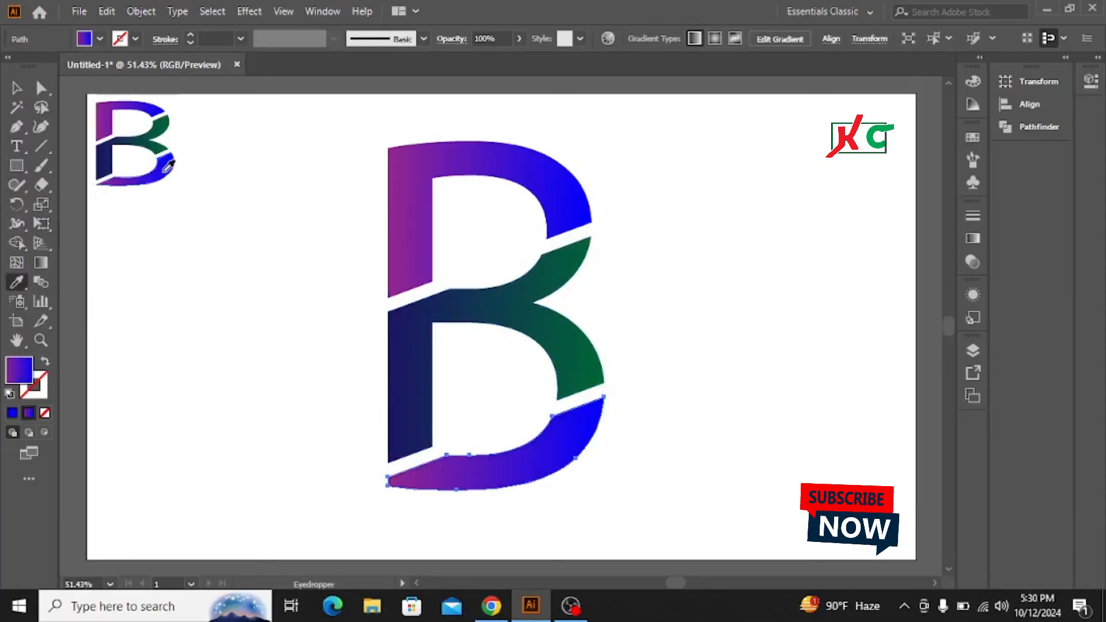
{"action": "left_click", "coordinate": [16, 87]}
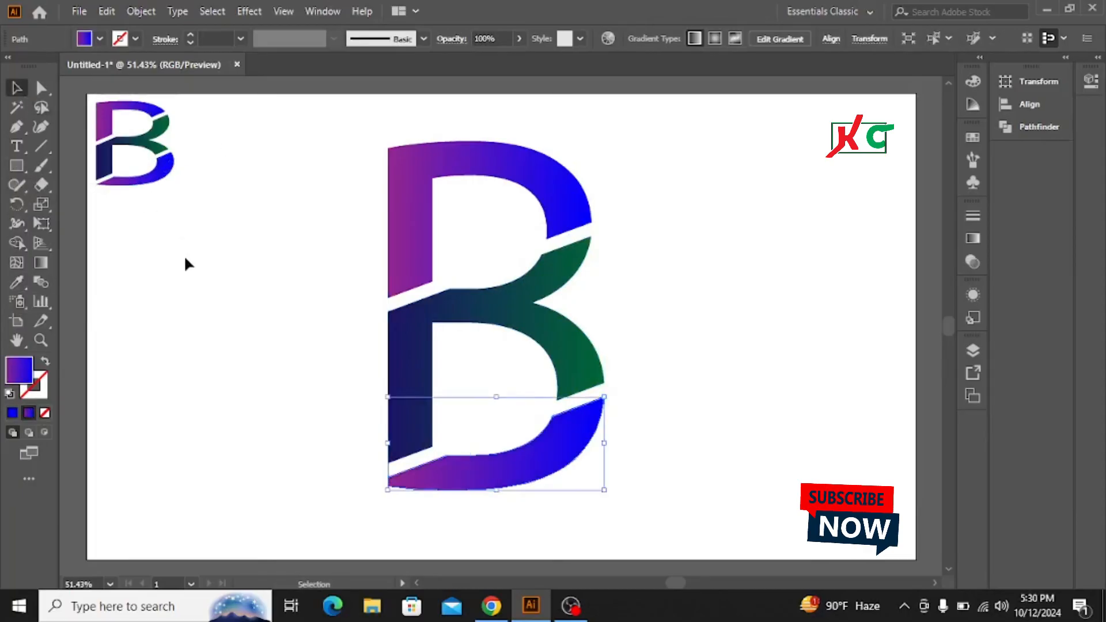
{"action": "left_click", "coordinate": [289, 254]}
{"action": "left_click_drag", "start_coordinate": [380, 122], "coordinate": [649, 533]}
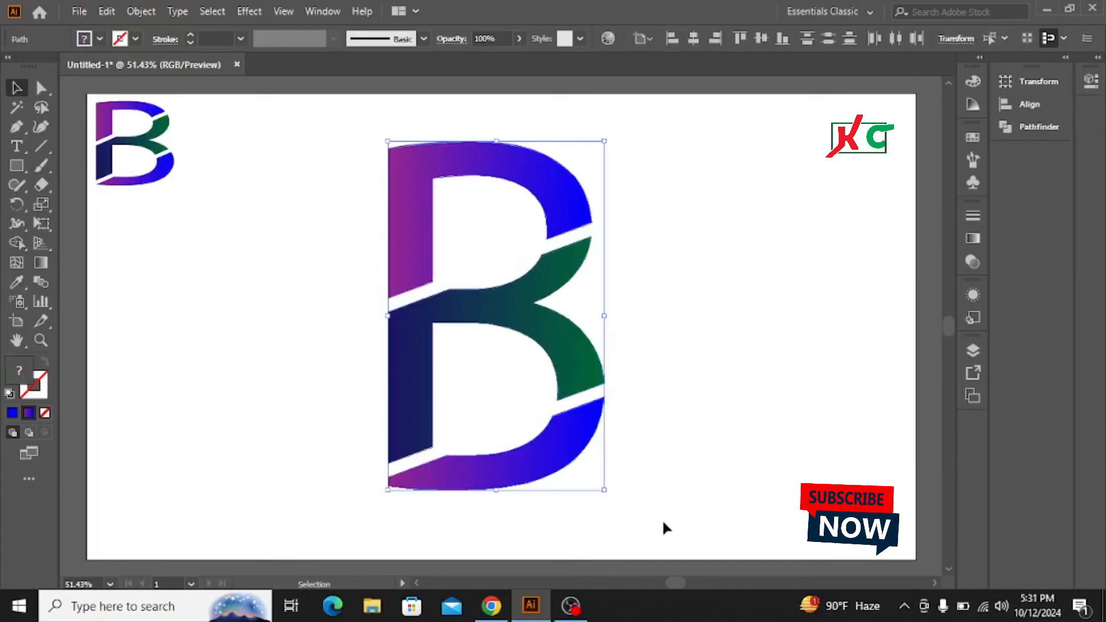
{"action": "key", "text": "a"}
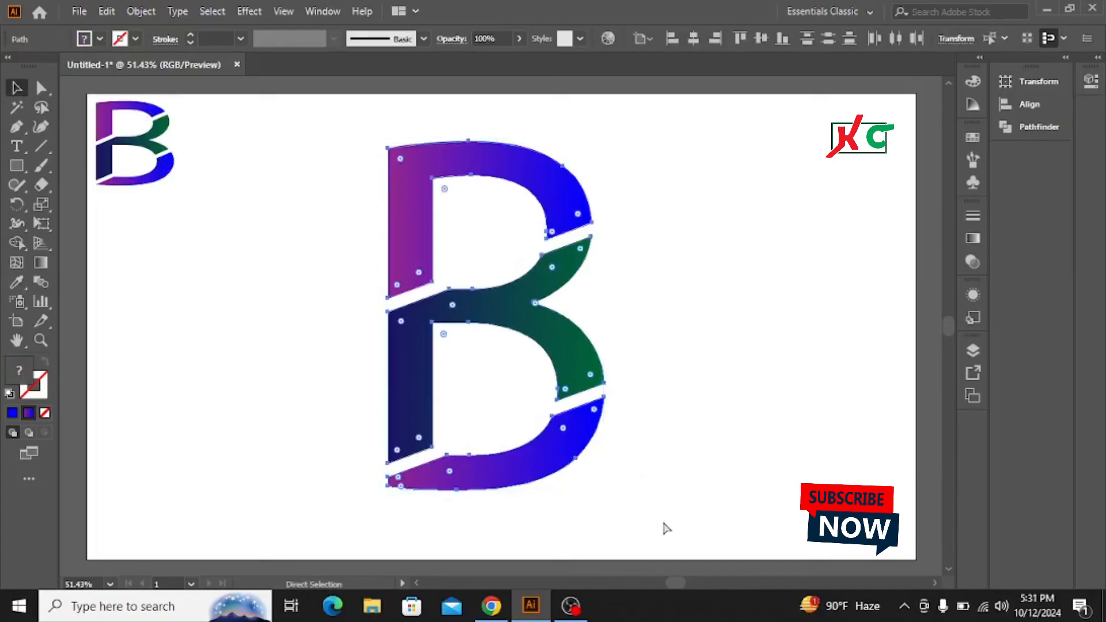
{"action": "key", "text": "v"}
{"action": "left_click", "coordinate": [737, 396]}
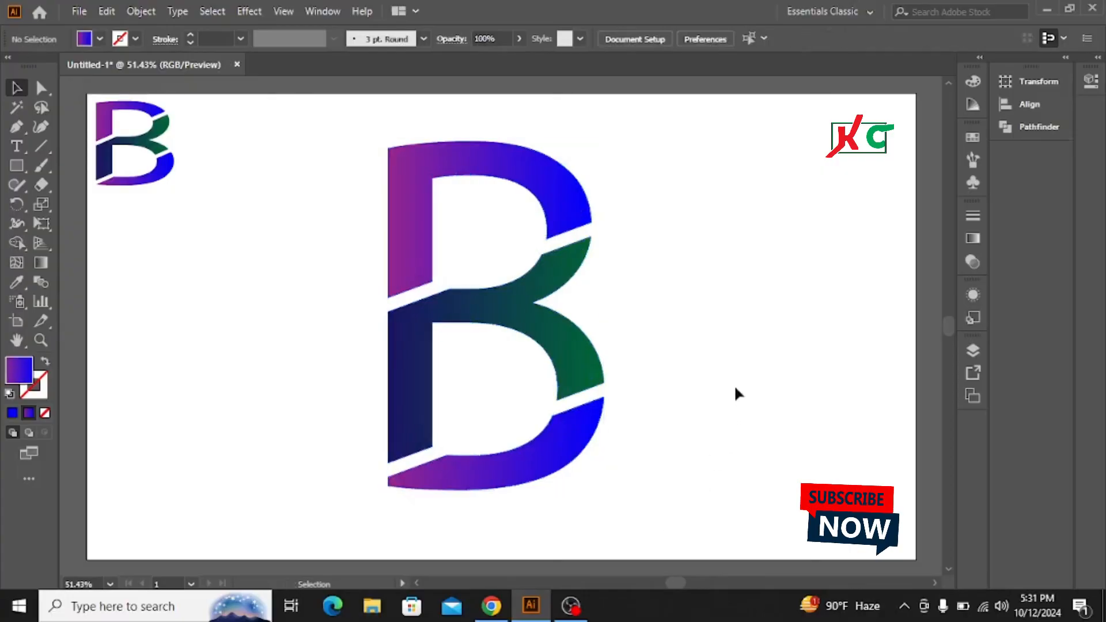
Step: Delete the small reference B from the artboard, leaving only the large sliced B
{"action": "left_click_drag", "start_coordinate": [152, 151], "coordinate": [257, 349]}
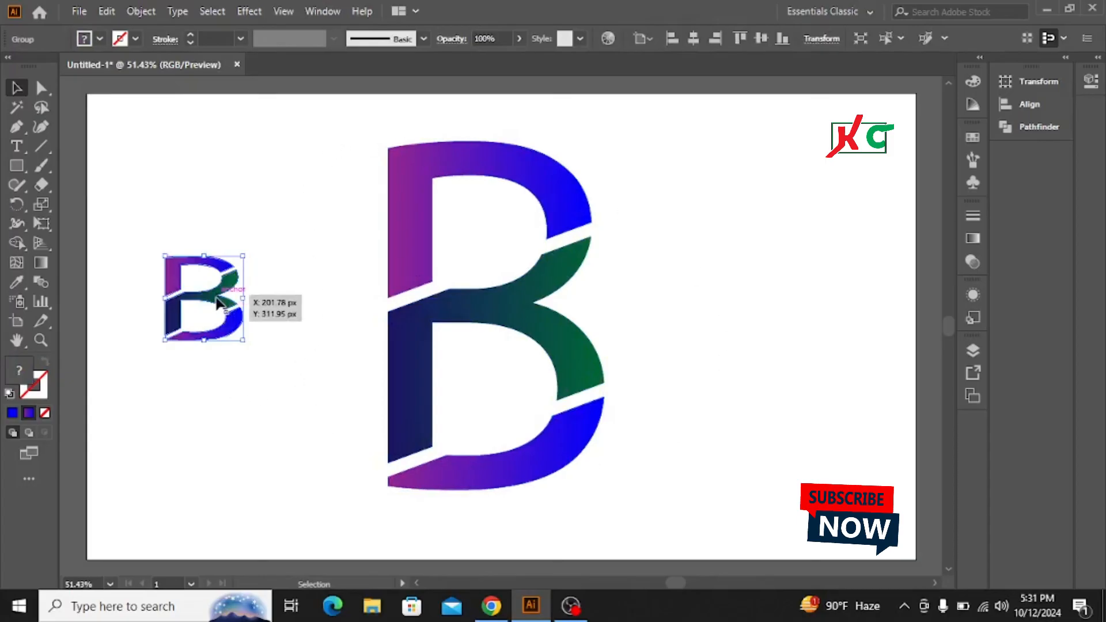
{"action": "key", "text": "Delete"}
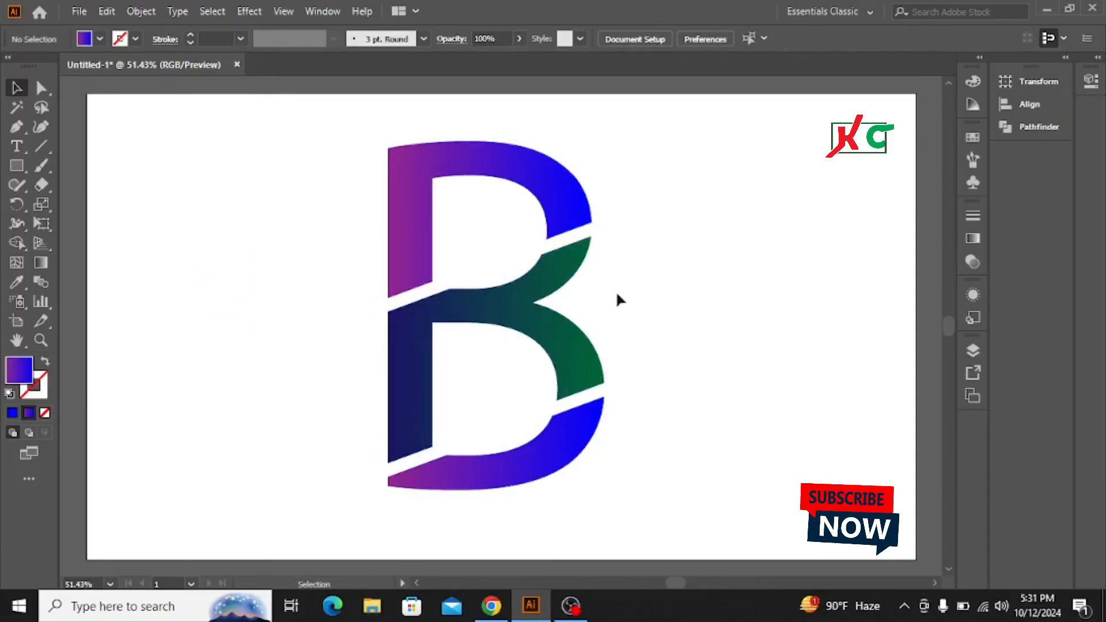